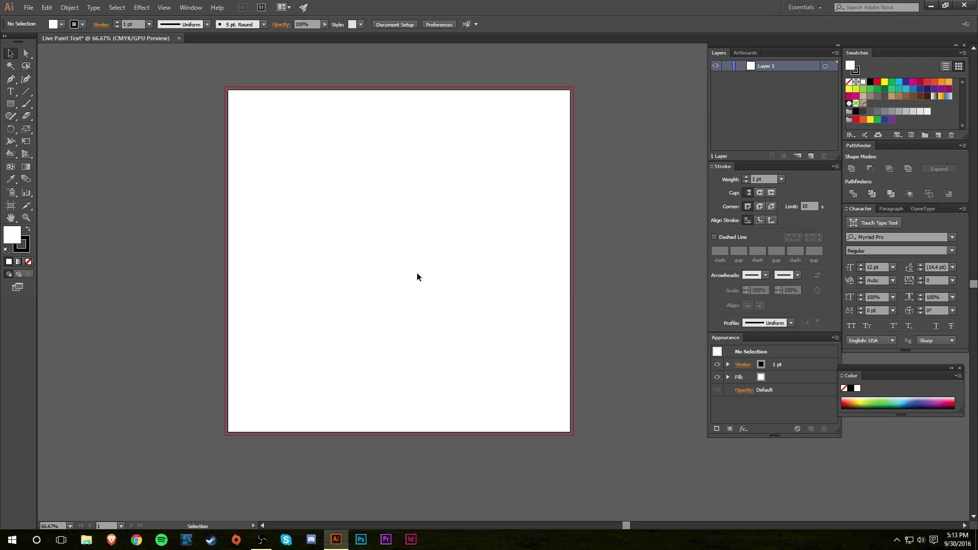
# - Draw a small rectangle in the upper-left of the artboard with its fill set to None
pyautogui.press('m')
pyautogui.moveTo(306, 149); pyautogui.dragTo(379, 170)
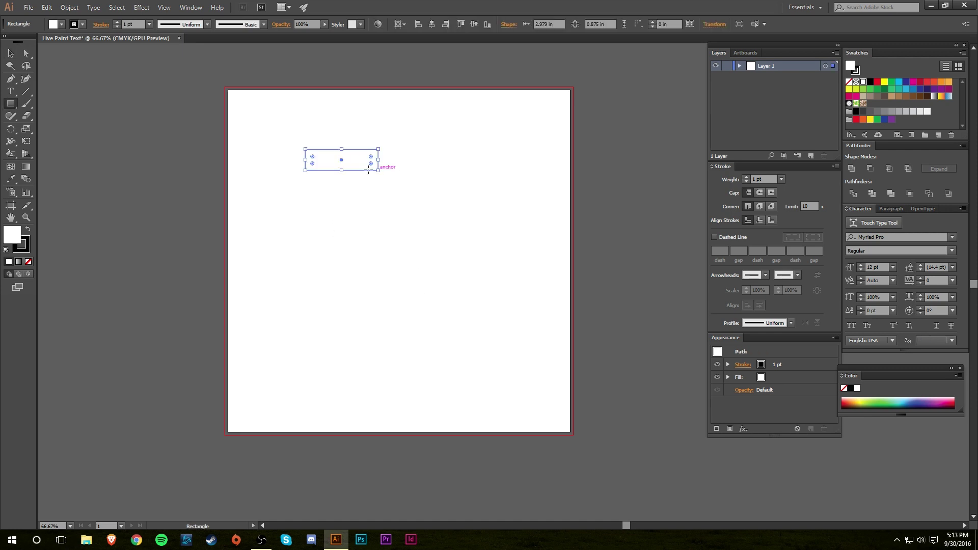
pyautogui.click(29, 262)
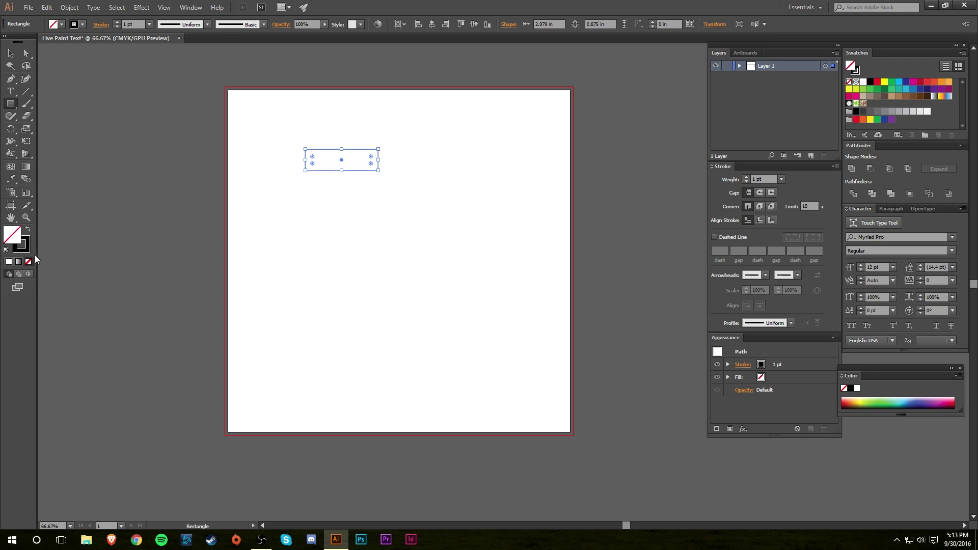
pyautogui.click(13, 53)
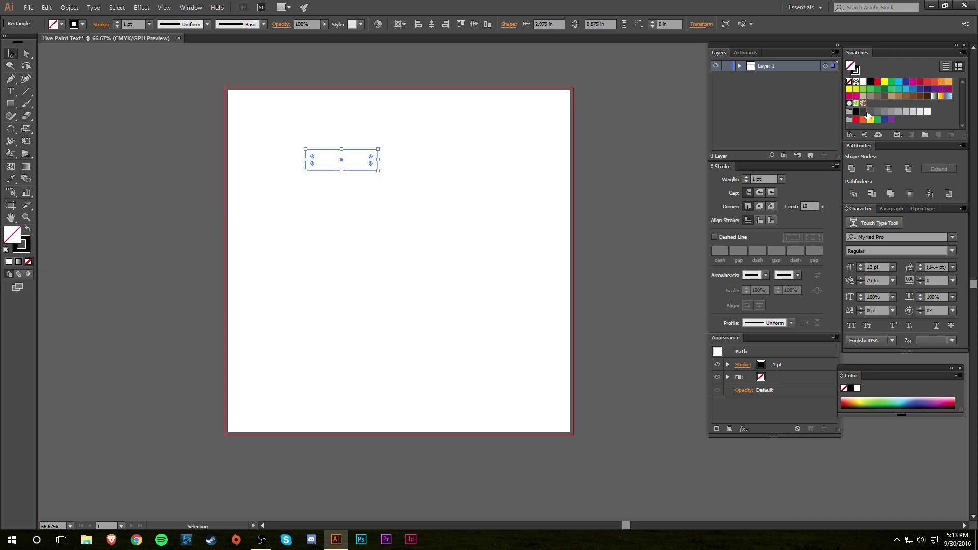
pyautogui.click(500, 198)
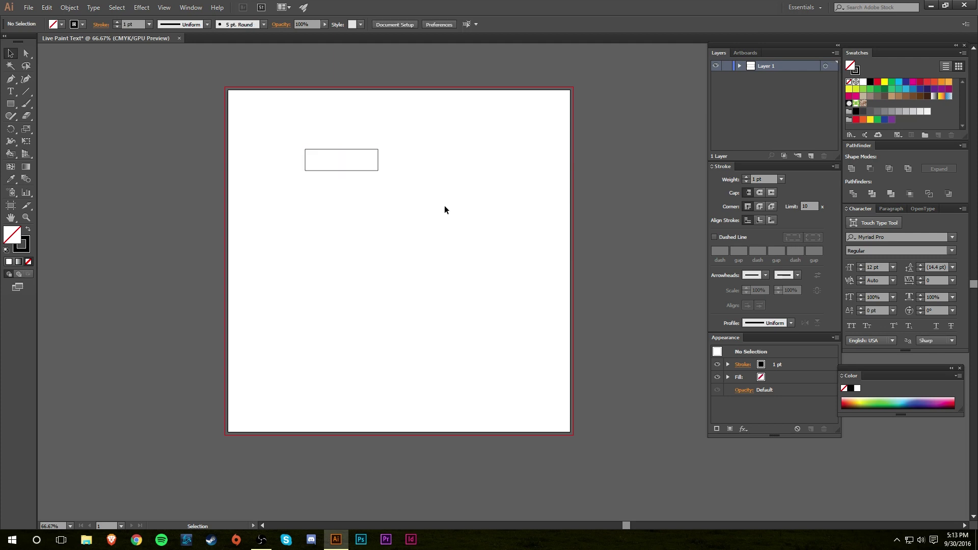
# - Zoom in on the rectangle and give its outline a 2 pt stroke weight
pyautogui.press('z')
pyautogui.click(350, 163)
pyautogui.click(583, 307)
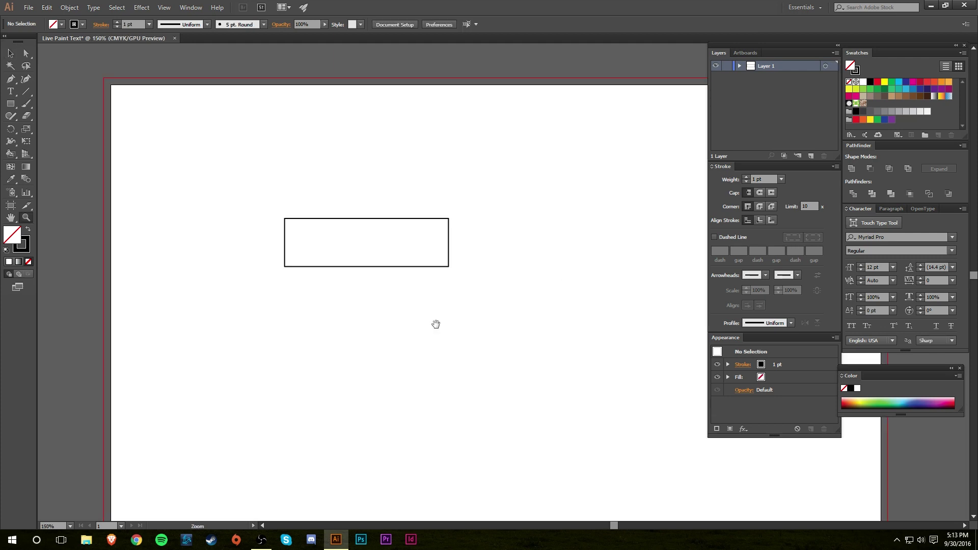
pyautogui.moveTo(437, 323); pyautogui.dragTo(393, 194)
pyautogui.click(15, 57)
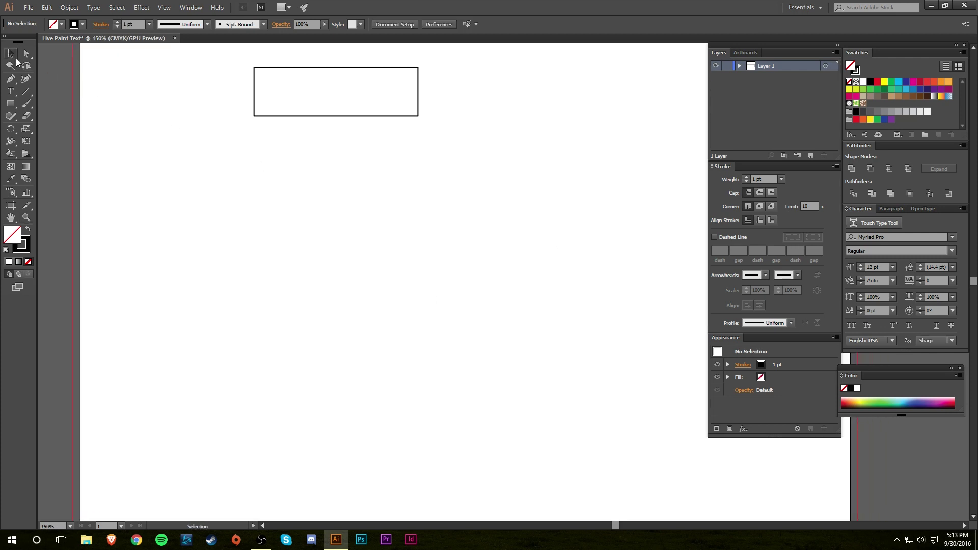
pyautogui.moveTo(430, 125); pyautogui.dragTo(385, 93)
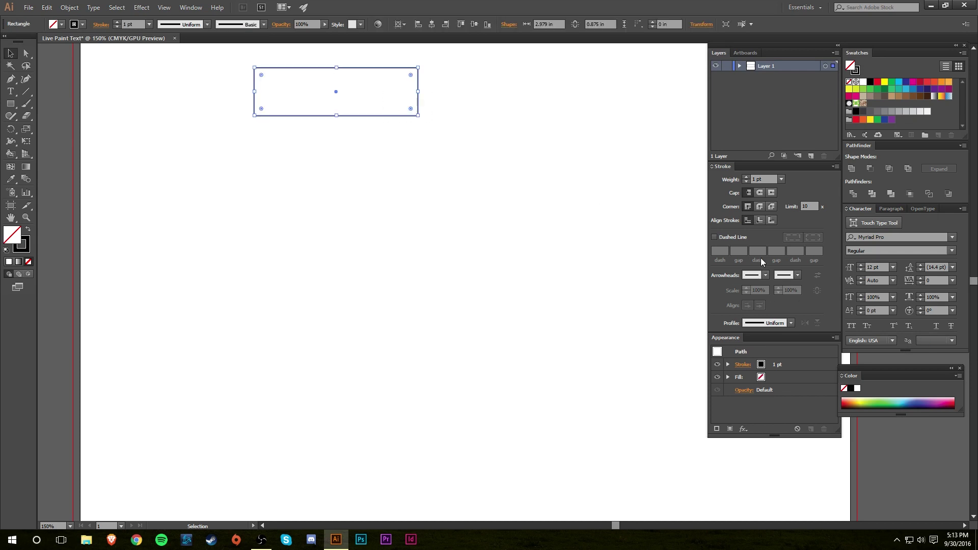
pyautogui.click(746, 176)
pyautogui.click(467, 212)
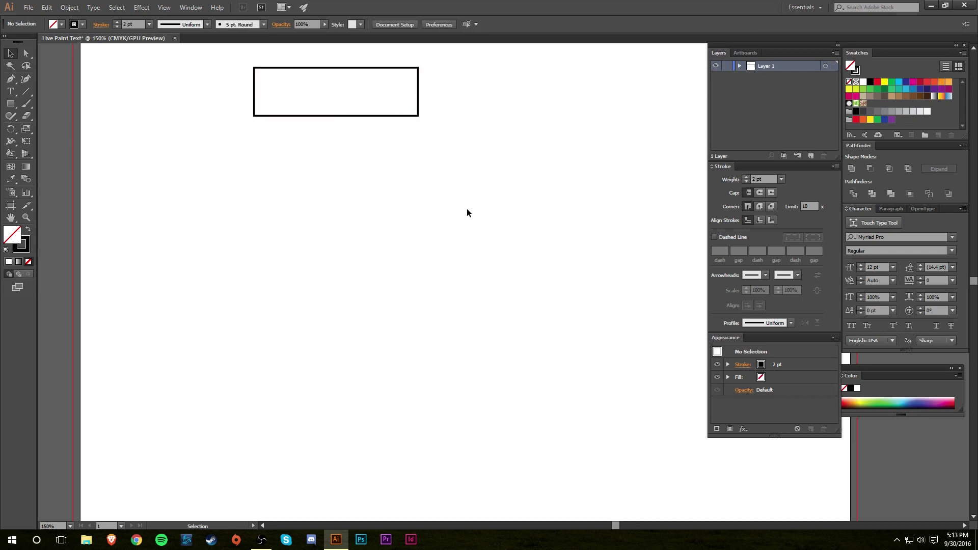
# - Alt+Shift-drag a copy of the rectangle straight down, about 4.7 in below the original
pyautogui.press('z')
pyautogui.keyDown('alt'); pyautogui.click(545, 259); pyautogui.keyUp('alt')
pyautogui.moveTo(536, 373); pyautogui.dragTo(494, 305)
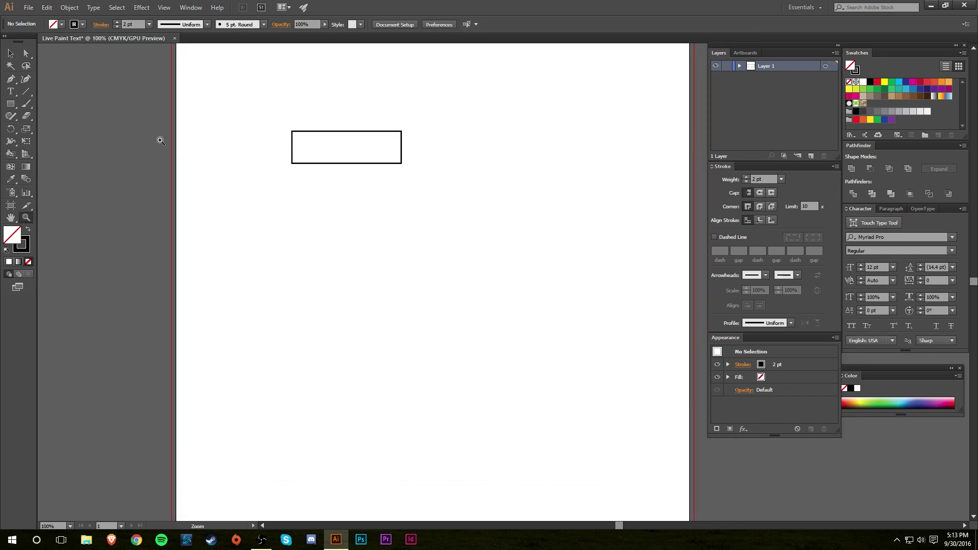
pyautogui.press('v')
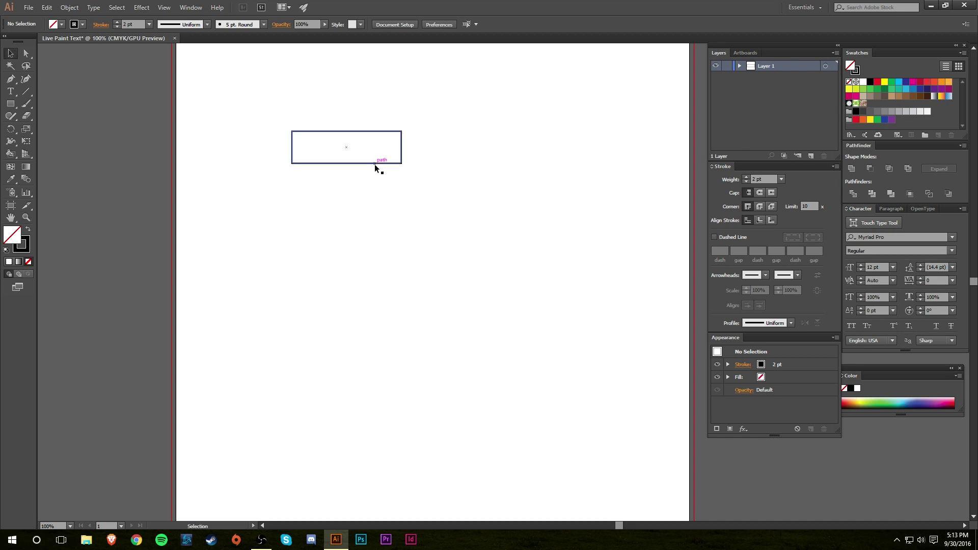
pyautogui.moveTo(376, 163); pyautogui.dragTo(384, 331)
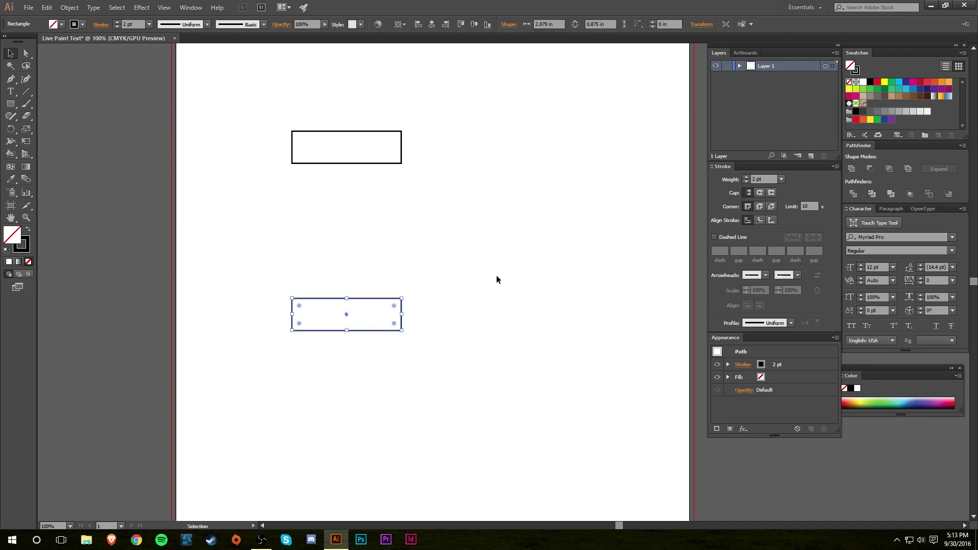
pyautogui.click(503, 263)
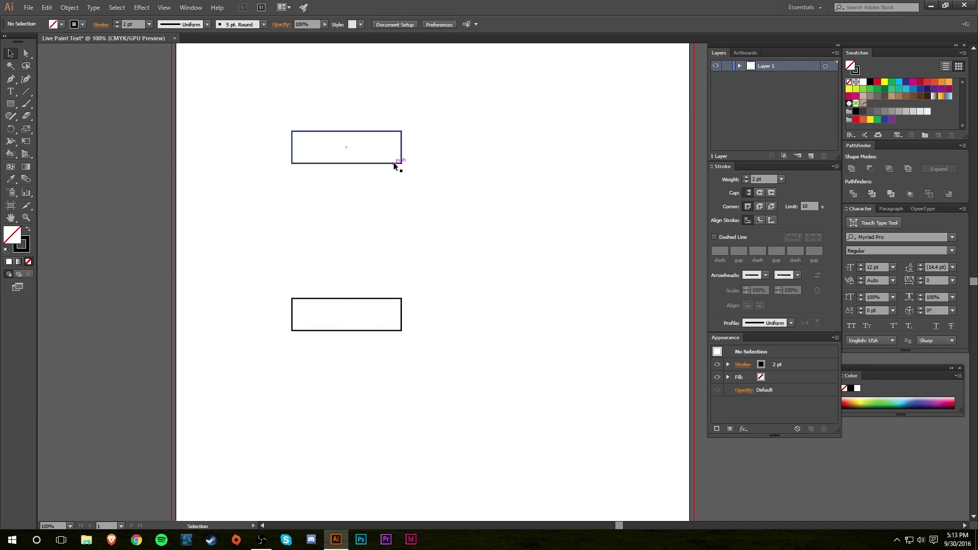
# - Copy the top rectangle, rotate it upright, and stretch its top edge up to the upper rectangle
pyautogui.moveTo(394, 162)
pyautogui.mouseDown()
pyautogui.moveTo(402, 240)
pyautogui.moveTo(414, 226)
pyautogui.moveTo(347, 332)
pyautogui.mouseUp()
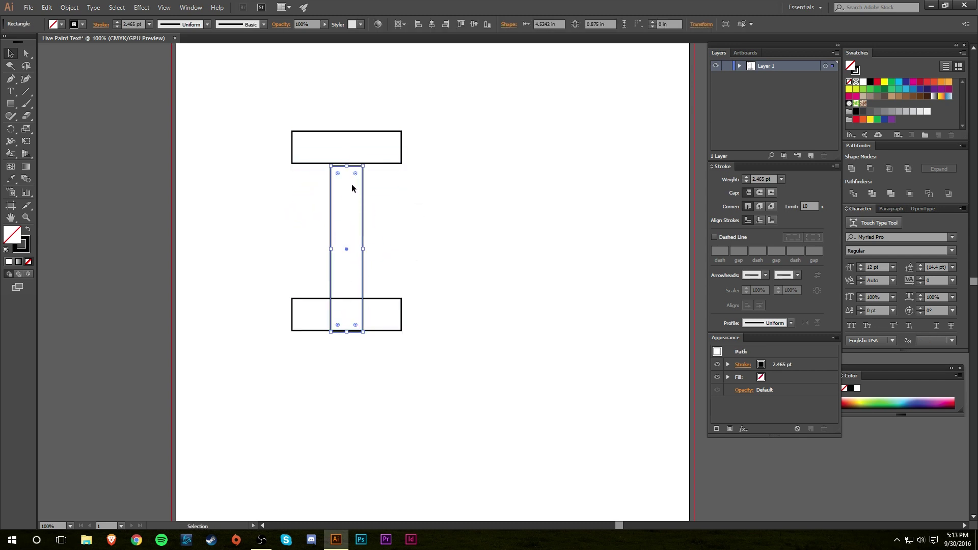
pyautogui.moveTo(348, 167); pyautogui.dragTo(348, 131)
pyautogui.click(418, 224)
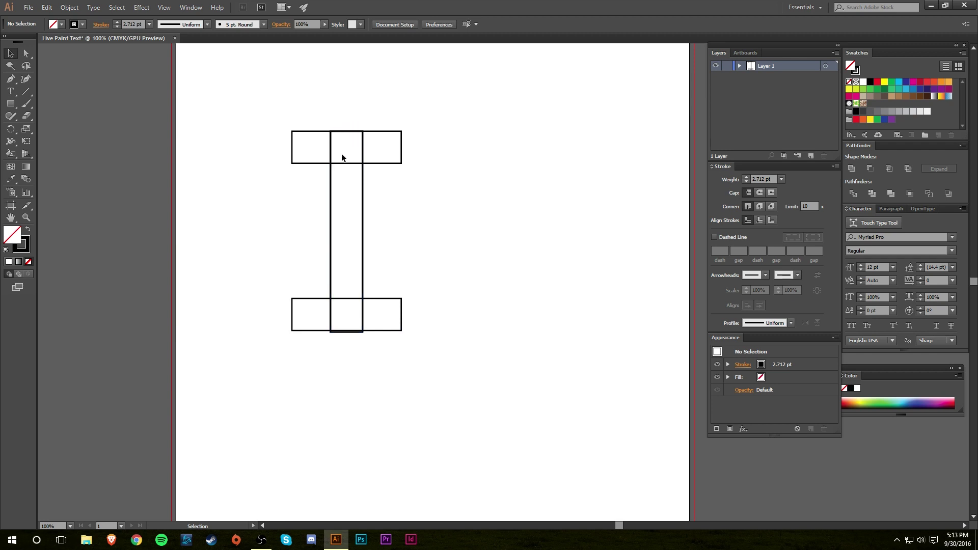
# - Zoom in and adjust the vertical bar's stroke weight to about 2 pt to match the rectangles
pyautogui.press('z')
pyautogui.moveTo(341, 151); pyautogui.dragTo(578, 258)
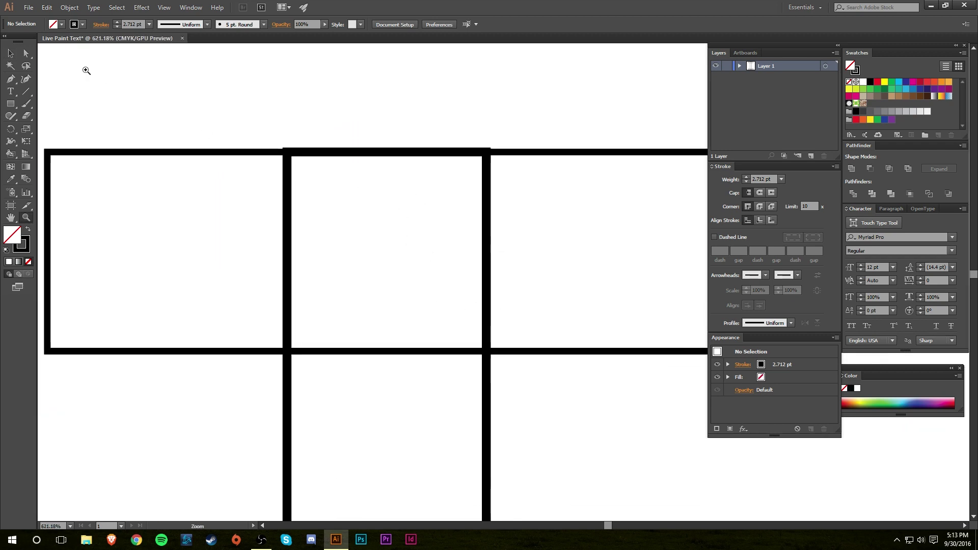
pyautogui.click(15, 54)
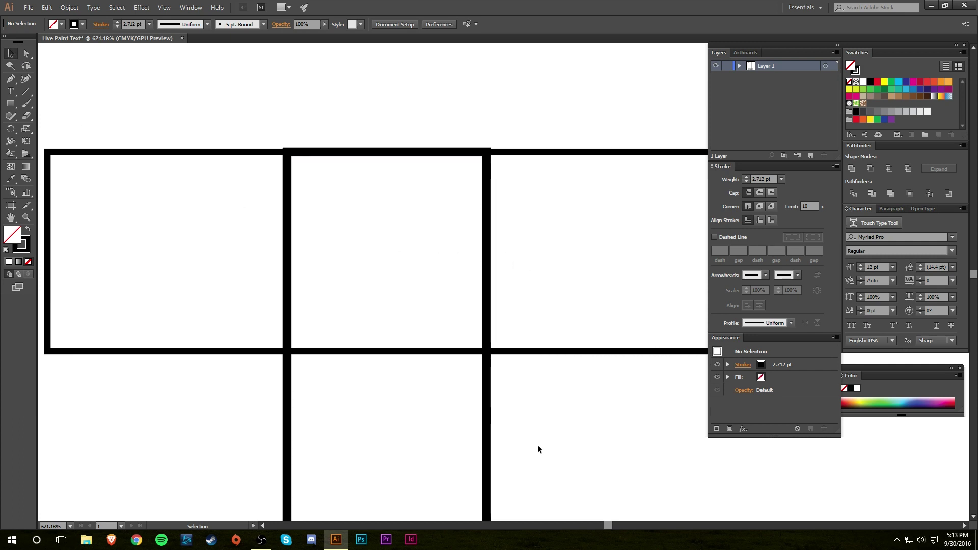
pyautogui.moveTo(536, 430); pyautogui.dragTo(439, 459)
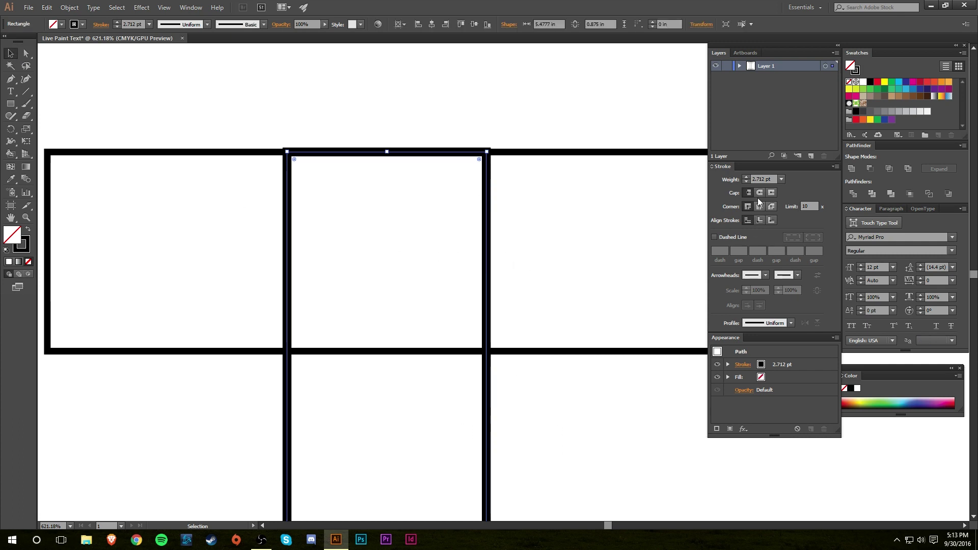
pyautogui.click(747, 179)
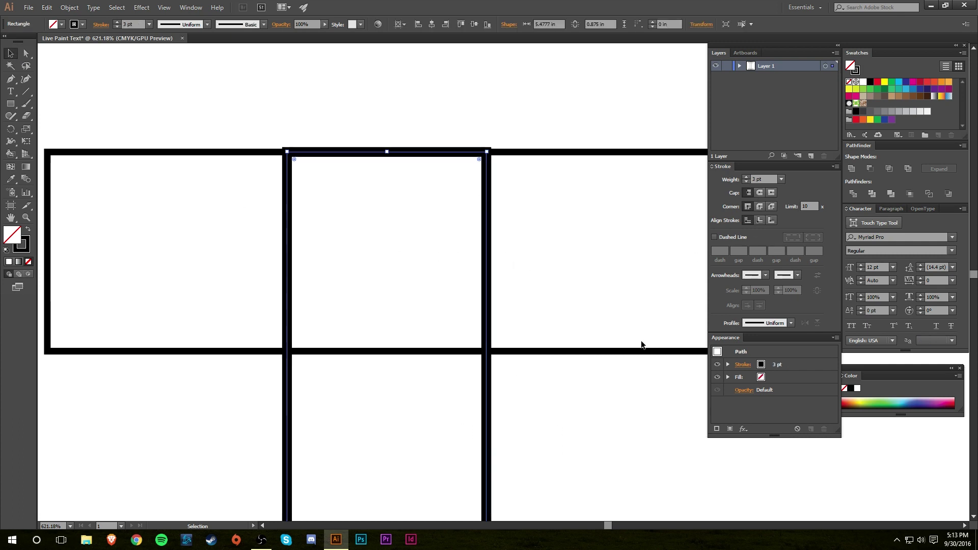
pyautogui.click(746, 182)
pyautogui.click(746, 183)
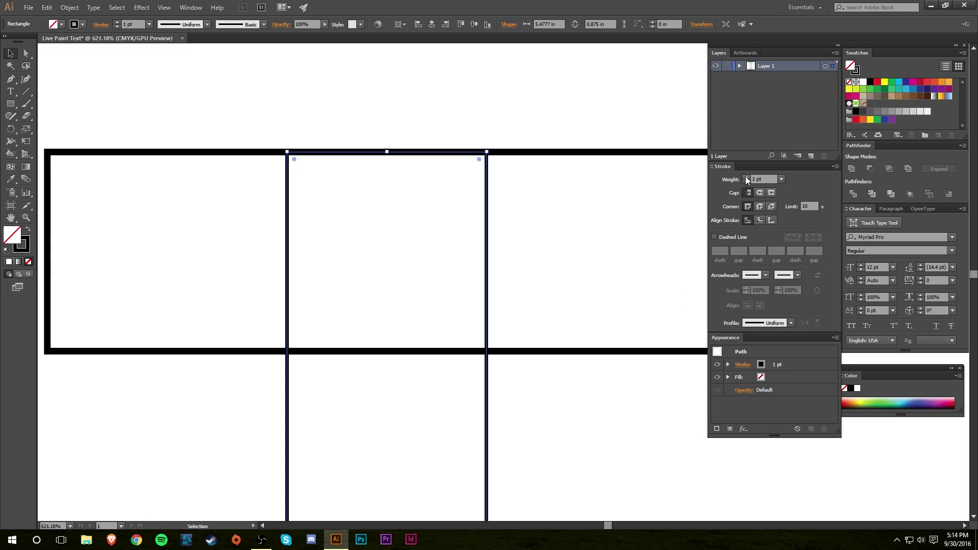
pyautogui.click(601, 402)
# - Pull the vertical bar's bottom edge flush with the lower rectangle's bottom edge
pyautogui.moveTo(535, 415); pyautogui.dragTo(542, 175)
pyautogui.scroll(-2, 540, 343)
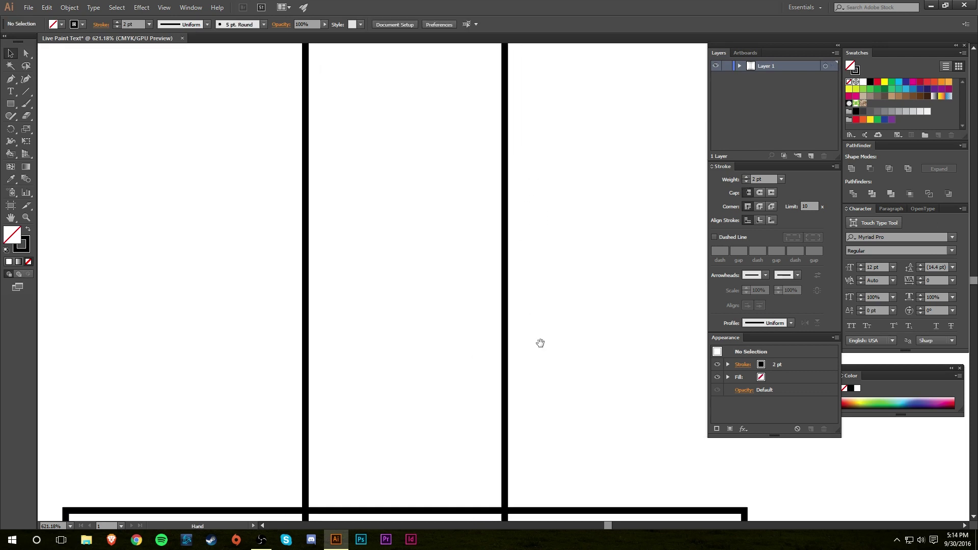
pyautogui.scroll(-4, 540, 343)
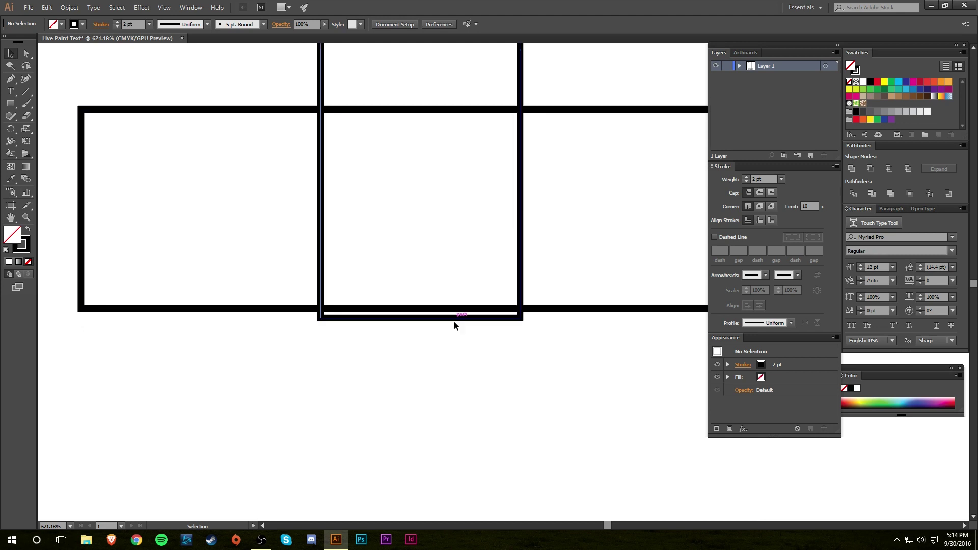
pyautogui.click(441, 319)
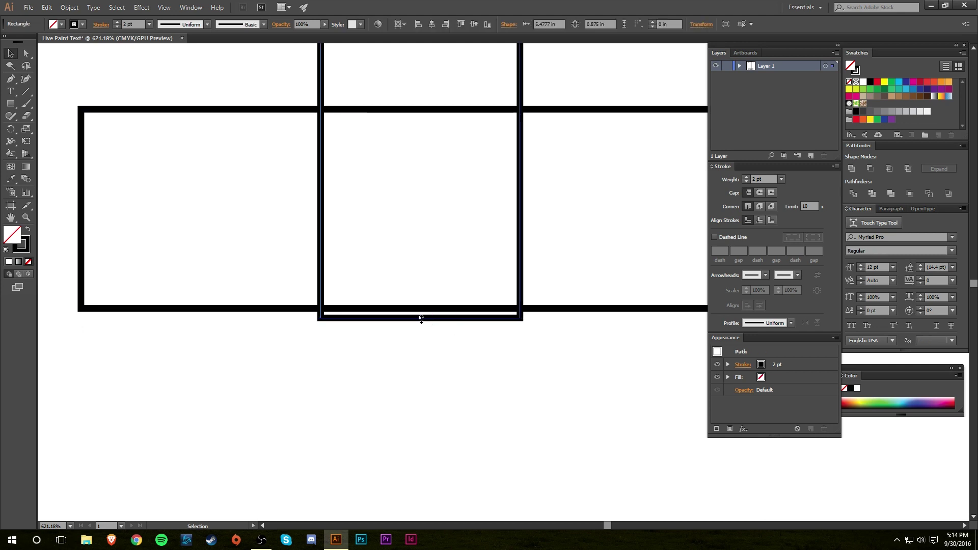
pyautogui.moveTo(421, 319); pyautogui.dragTo(421, 309)
pyautogui.click(436, 364)
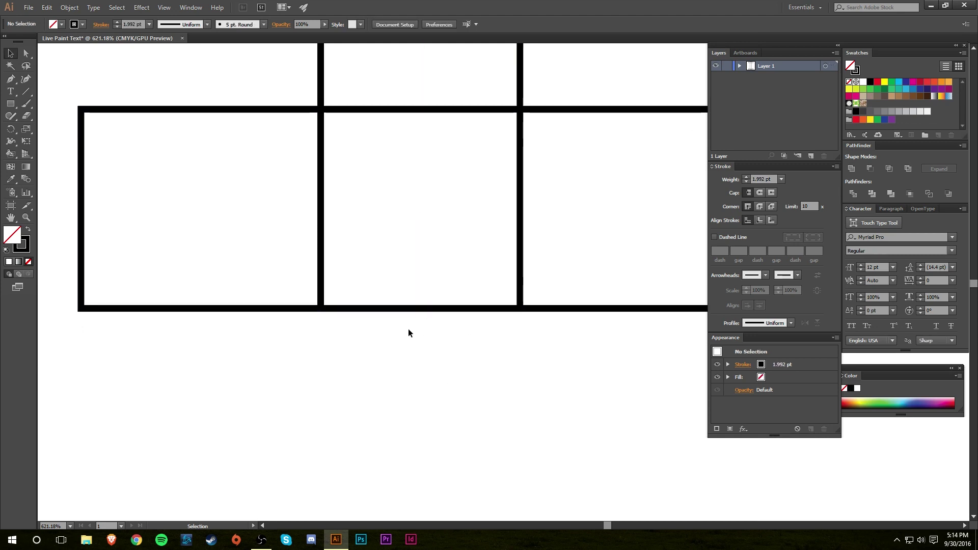
pyautogui.press('z')
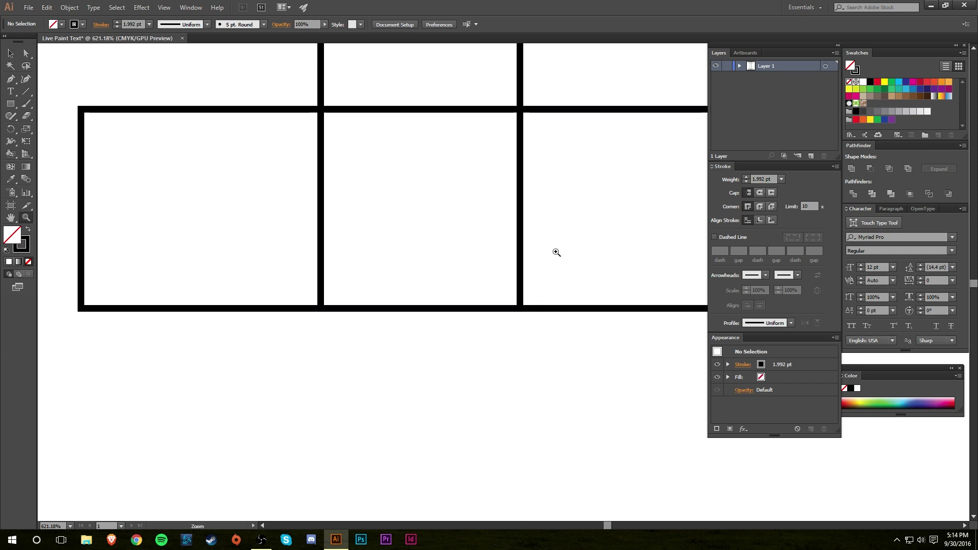
pyautogui.keyDown('alt'); pyautogui.click(568, 166); pyautogui.keyUp('alt')
pyautogui.keyDown('alt'); pyautogui.click(533, 208); pyautogui.keyUp('alt')
pyautogui.keyDown('alt'); pyautogui.click(513, 240); pyautogui.keyUp('alt')
pyautogui.keyDown('alt'); pyautogui.click(529, 245); pyautogui.keyUp('alt')
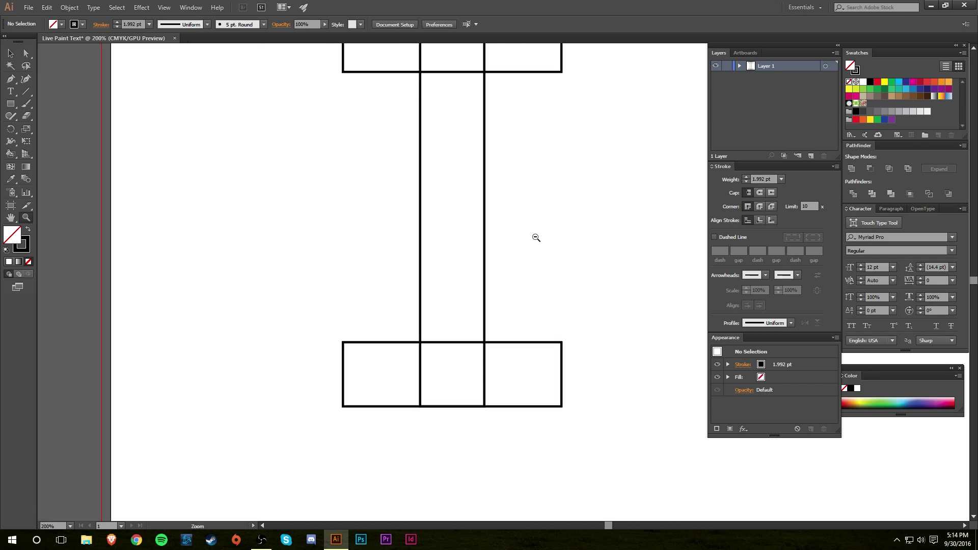
pyautogui.keyDown('alt'); pyautogui.click(536, 238); pyautogui.keyUp('alt')
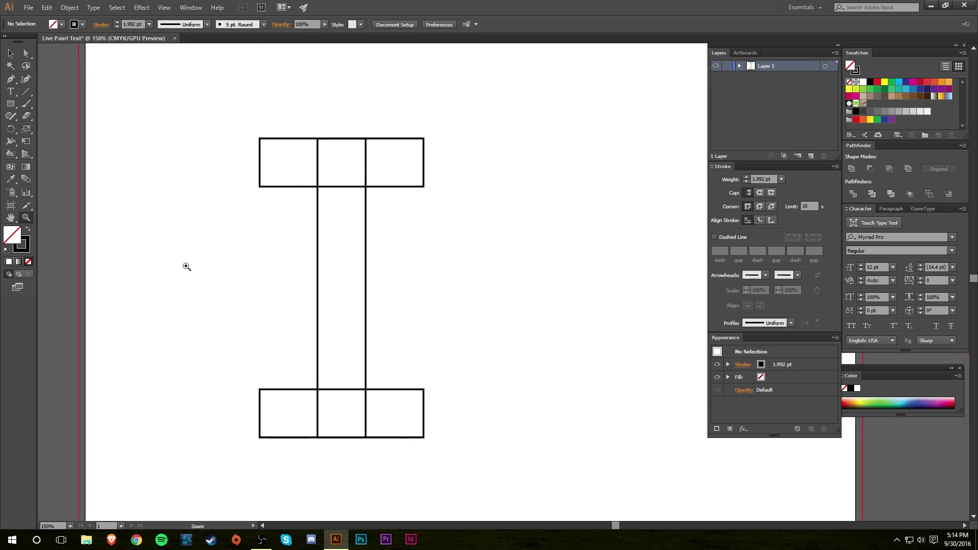
# - Draw a small circle right of the stem, against the bar and the lower rectangle
pyautogui.press('v')
pyautogui.press('l')
pyautogui.moveTo(383, 331); pyautogui.dragTo(433, 382)
pyautogui.click(10, 52)
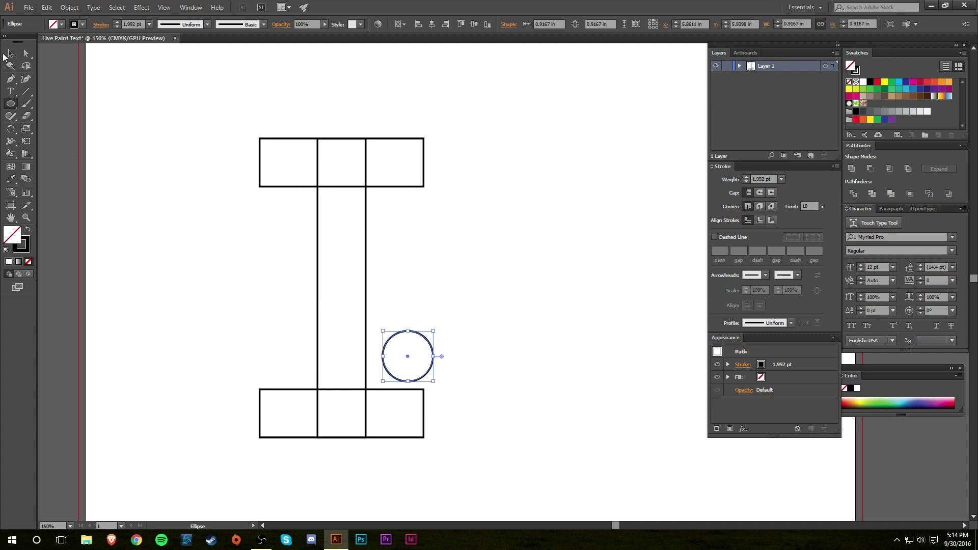
pyautogui.moveTo(423, 378); pyautogui.dragTo(408, 386)
pyautogui.click(443, 377)
# - Enlarge the circle to about 1.24 in wide and seat it beside the stem on the base
pyautogui.press('z')
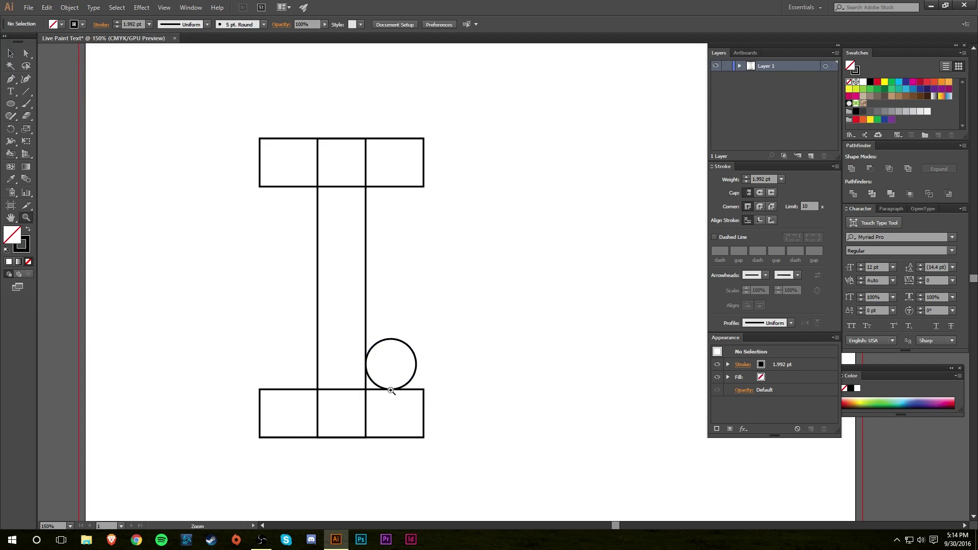
pyautogui.click(392, 391)
pyautogui.click(393, 393)
pyautogui.click(393, 393)
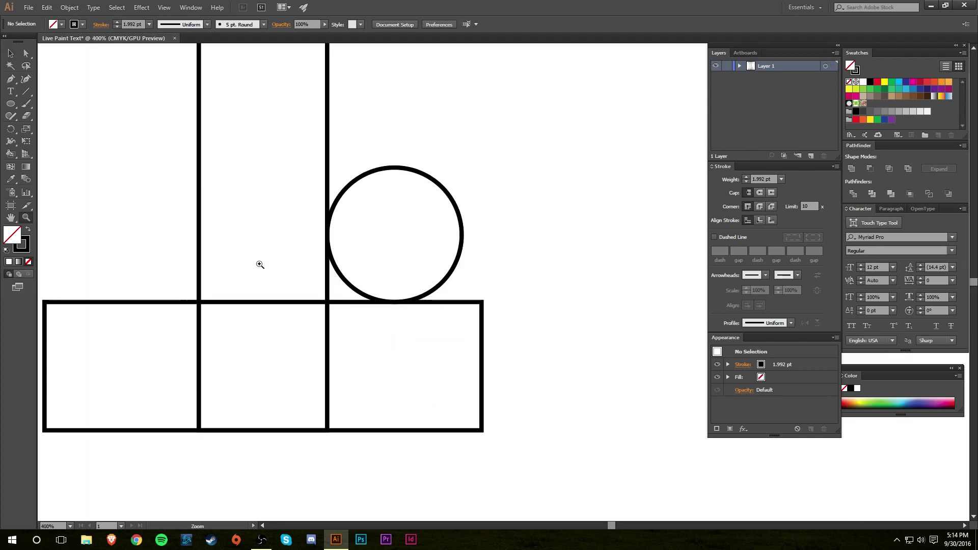
pyautogui.press('v')
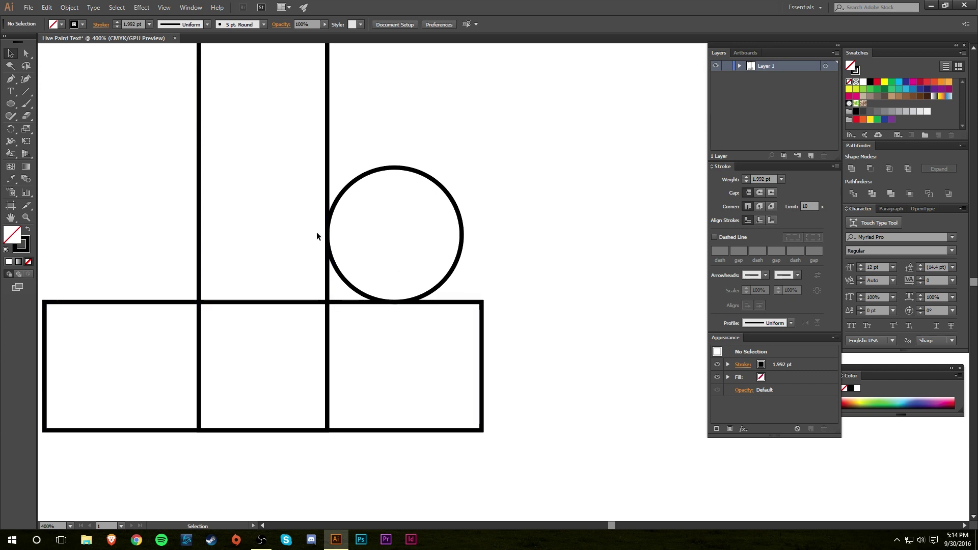
pyautogui.click(442, 186)
pyautogui.moveTo(463, 167); pyautogui.dragTo(558, 119)
pyautogui.click(539, 248)
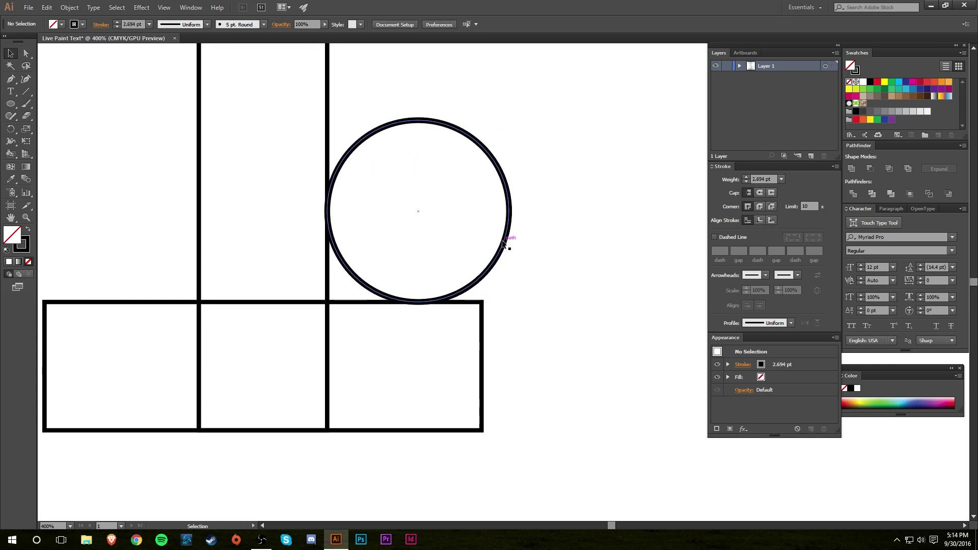
pyautogui.moveTo(508, 245); pyautogui.dragTo(518, 243)
pyautogui.click(573, 290)
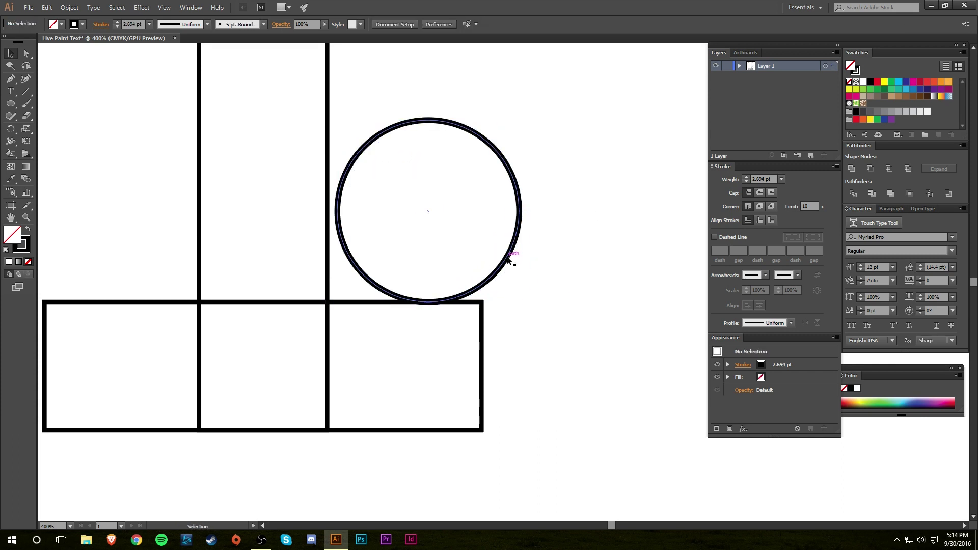
pyautogui.moveTo(507, 259); pyautogui.dragTo(495, 259)
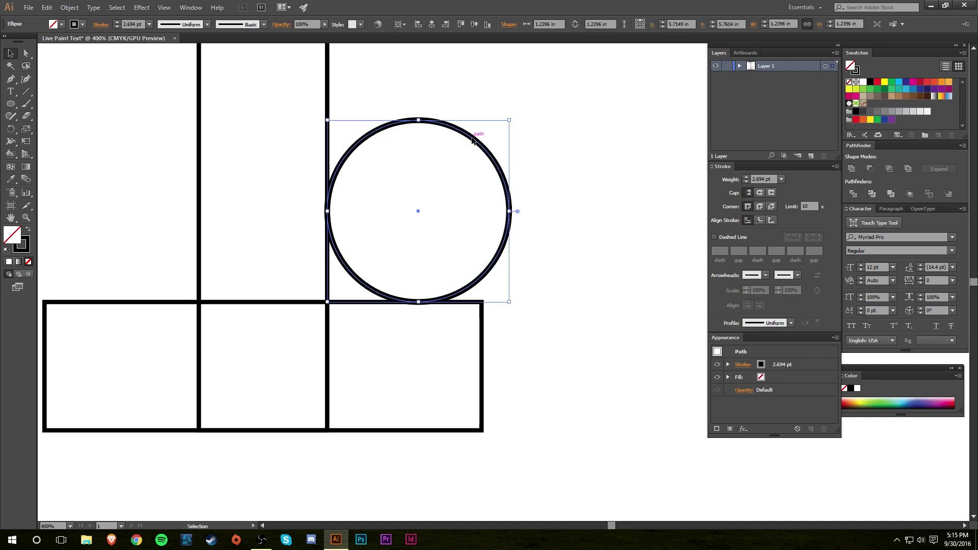
pyautogui.moveTo(472, 138); pyautogui.dragTo(473, 138)
pyautogui.click(562, 224)
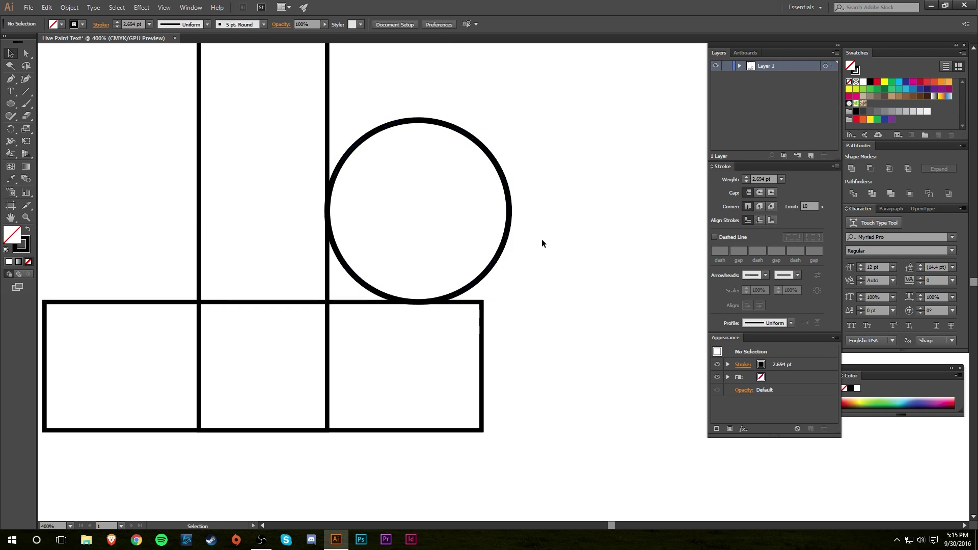
# - Set the circle's outline to 2 pt and copy it to the left side of the stem
pyautogui.click(510, 238)
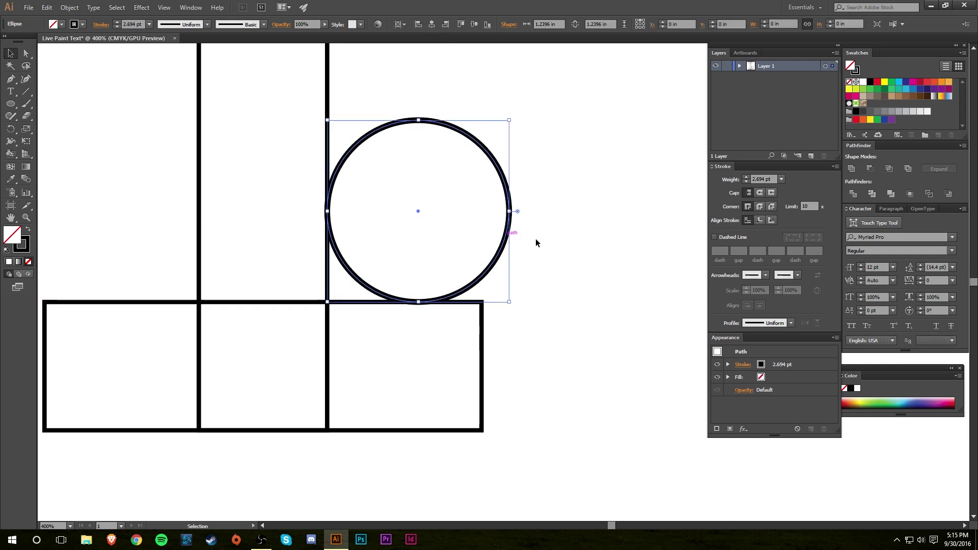
pyautogui.click(745, 183)
pyautogui.hscroll(-5, 452, 376)
pyautogui.scroll(2, 452, 376)
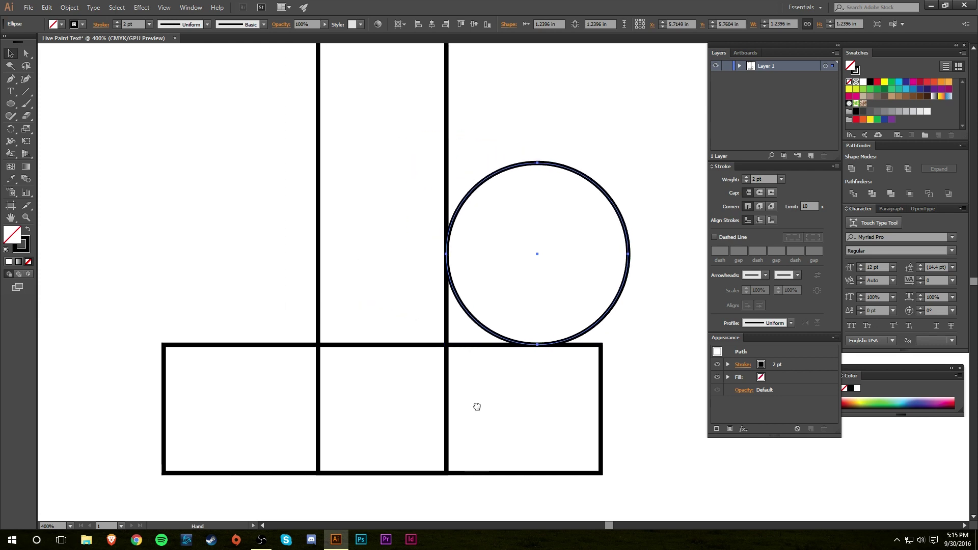
pyautogui.moveTo(622, 340); pyautogui.dragTo(314, 366)
# - Copy both lower circles up so they sit under the top rectangle
pyautogui.press('z')
pyautogui.keyDown('alt'); pyautogui.click(535, 275); pyautogui.keyUp('alt')
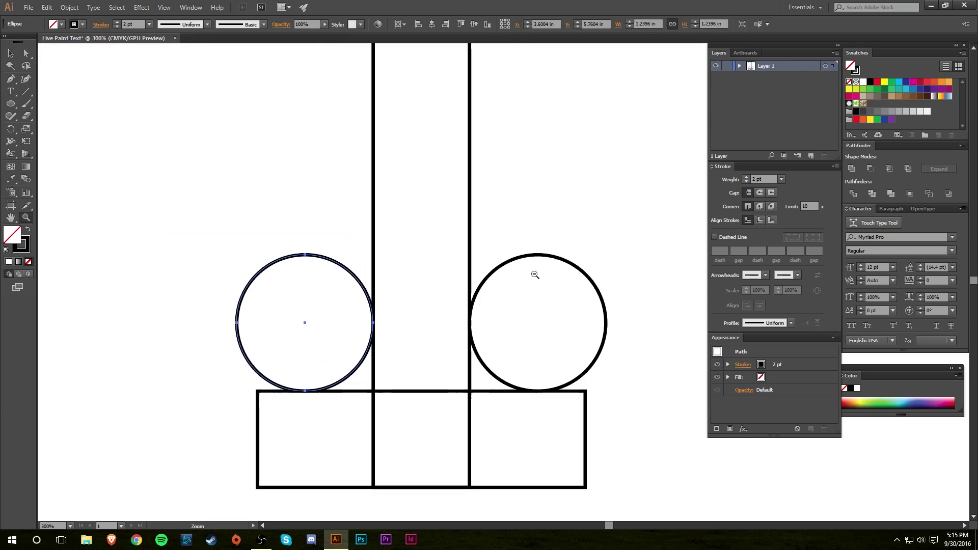
pyautogui.moveTo(516, 180); pyautogui.dragTo(492, 267)
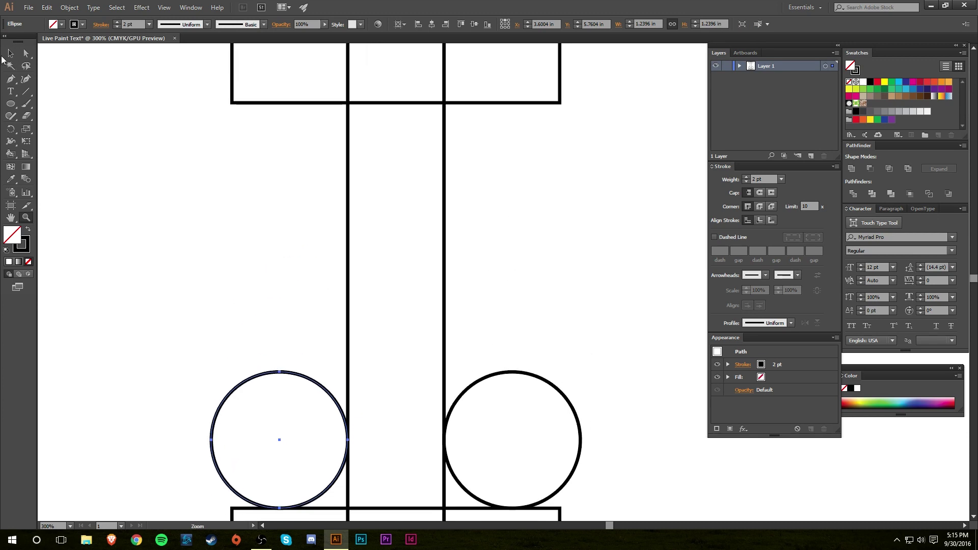
pyautogui.click(10, 53)
pyautogui.keyDown('shift'); pyautogui.click(533, 375); pyautogui.keyUp('shift')
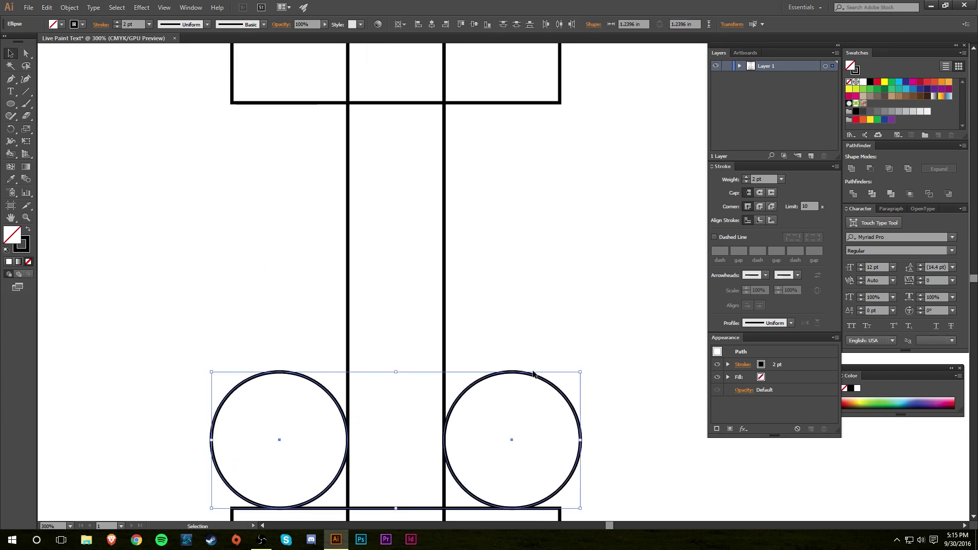
pyautogui.moveTo(536, 380); pyautogui.dragTo(525, 112)
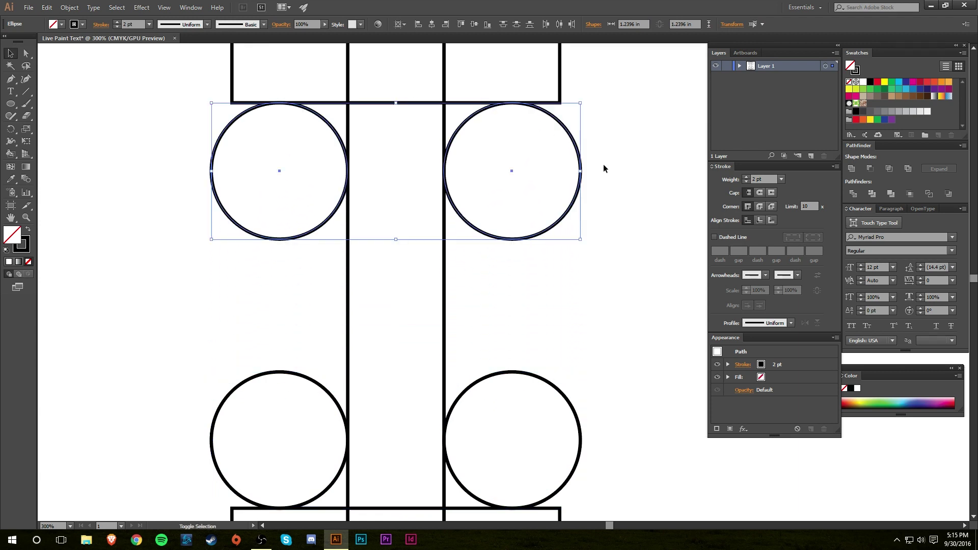
pyautogui.click(646, 192)
pyautogui.press('z')
pyautogui.keyDown('alt'); pyautogui.click(486, 262); pyautogui.keyUp('alt')
pyautogui.keyDown('alt'); pyautogui.click(567, 289); pyautogui.keyUp('alt')
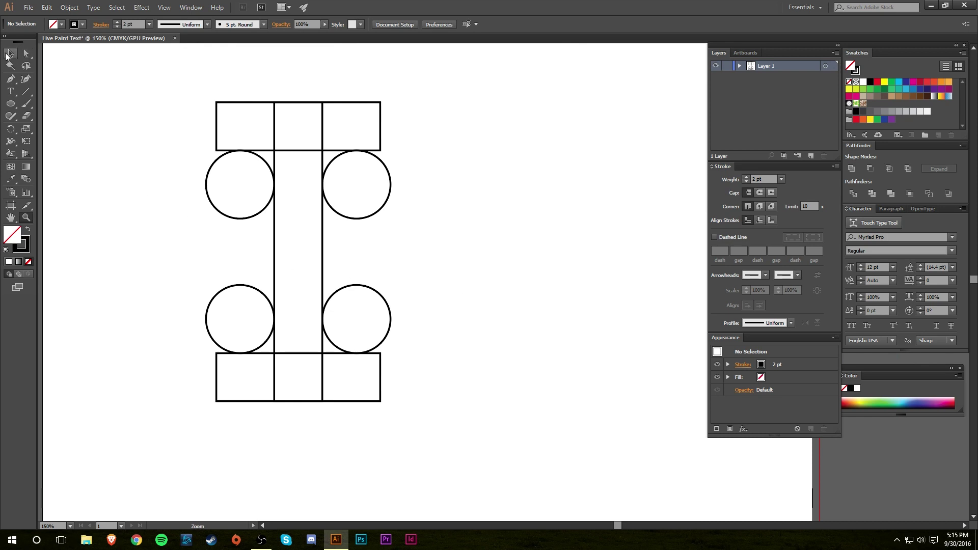
# - Widen the top rectangle from its centre so its ends meet the circles' outer edges
pyautogui.click(9, 54)
pyautogui.click(384, 139)
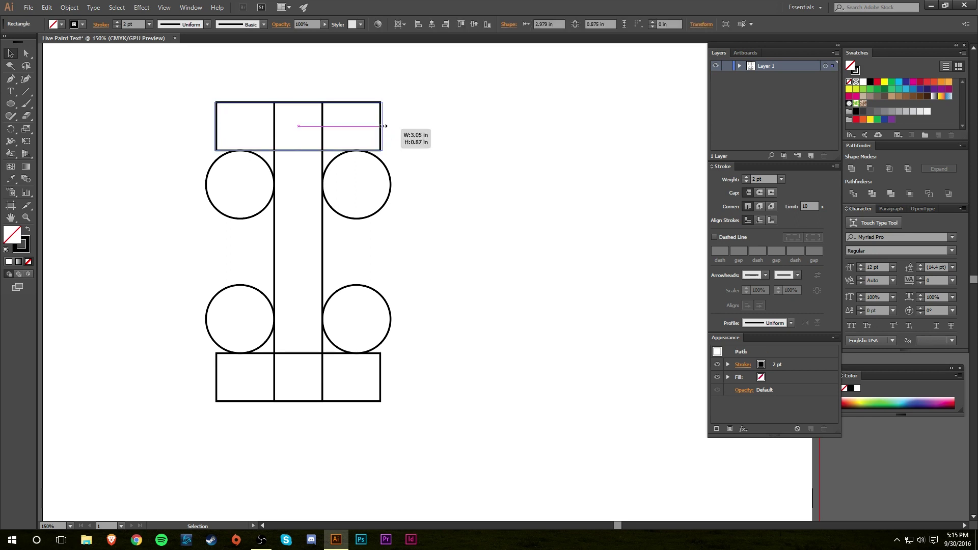
pyautogui.moveTo(383, 126); pyautogui.dragTo(405, 127)
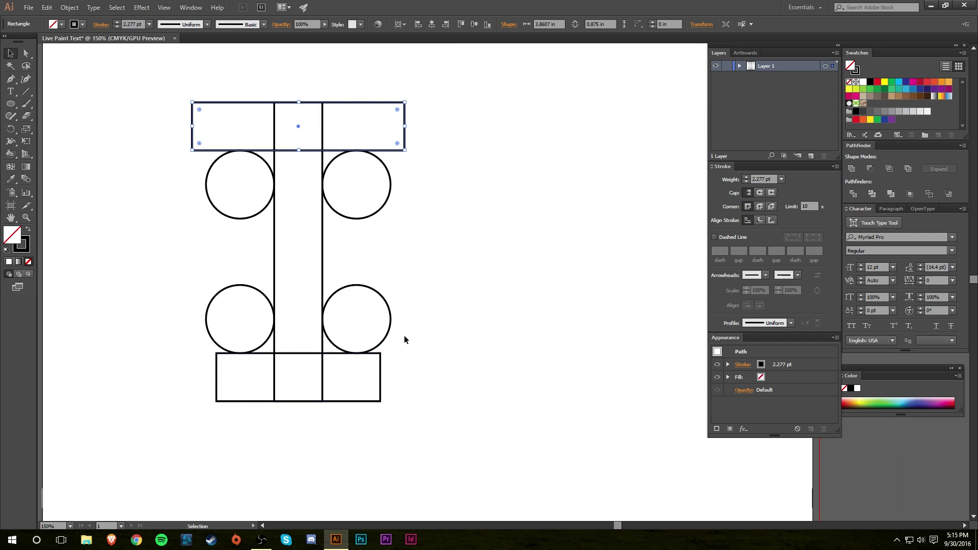
pyautogui.hotkey('ctrl', 'z')
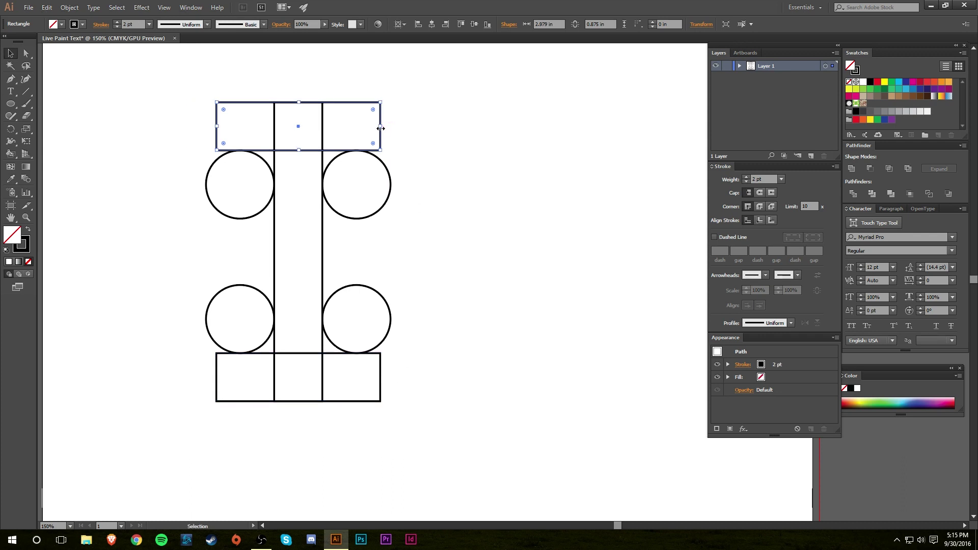
pyautogui.moveTo(381, 128); pyautogui.dragTo(391, 127)
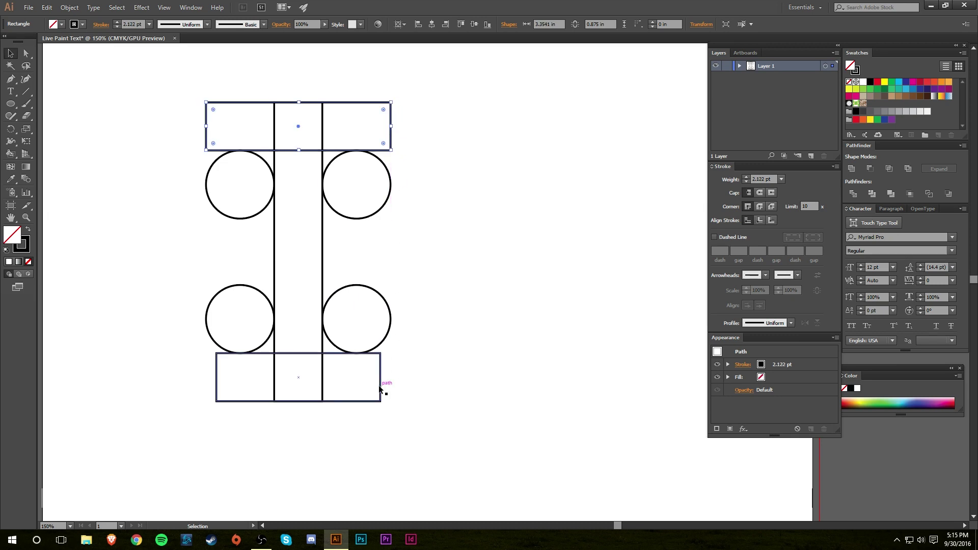
# - Widen the bottom rectangle to match the top, then marquee-select all the letter's shapes
pyautogui.click(378, 385)
pyautogui.moveTo(382, 378); pyautogui.dragTo(391, 378)
pyautogui.click(442, 260)
pyautogui.moveTo(141, 84); pyautogui.dragTo(451, 442)
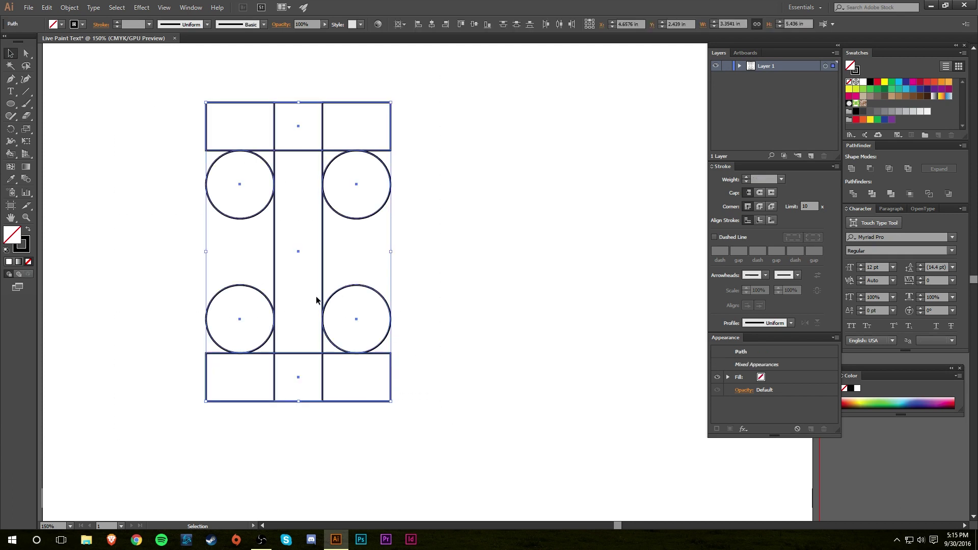
# - Apply Object > Live Paint > Make to the selected rectangles and circles of the I
pyautogui.click(74, 9)
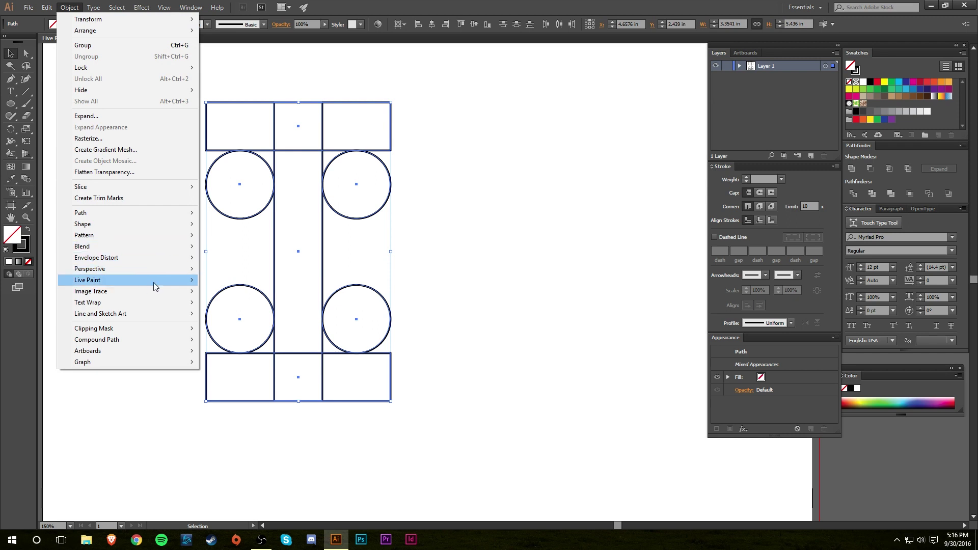
pyautogui.moveTo(154, 282)
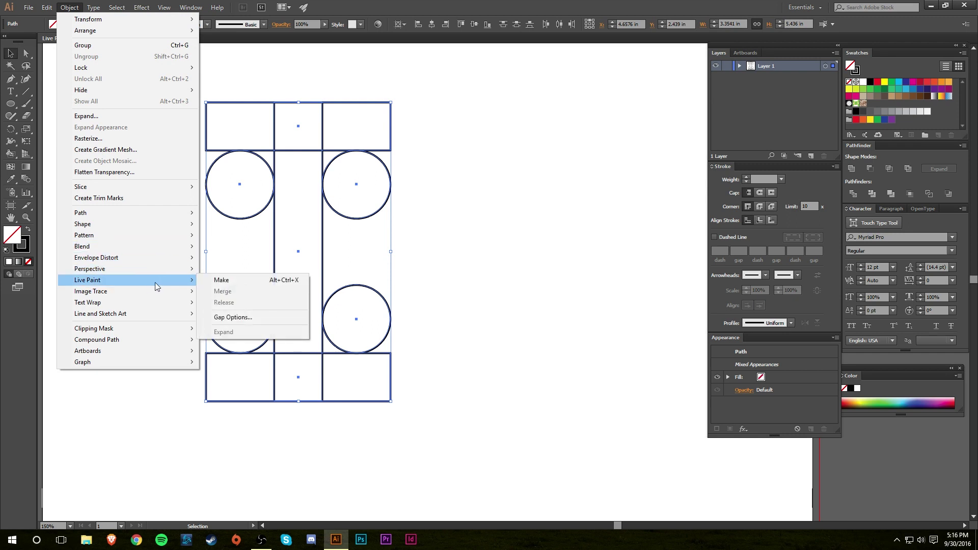
pyautogui.click(240, 280)
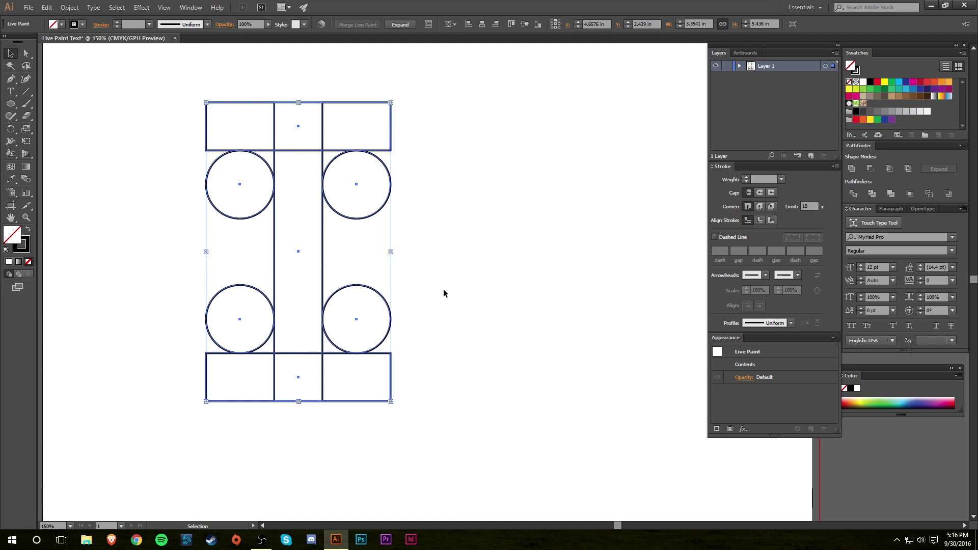
pyautogui.click(431, 295)
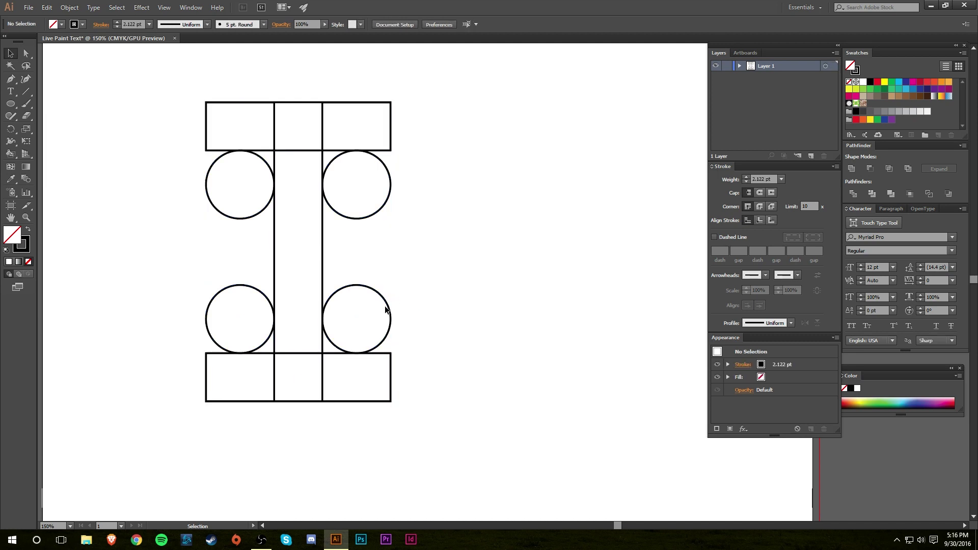
pyautogui.click(390, 300)
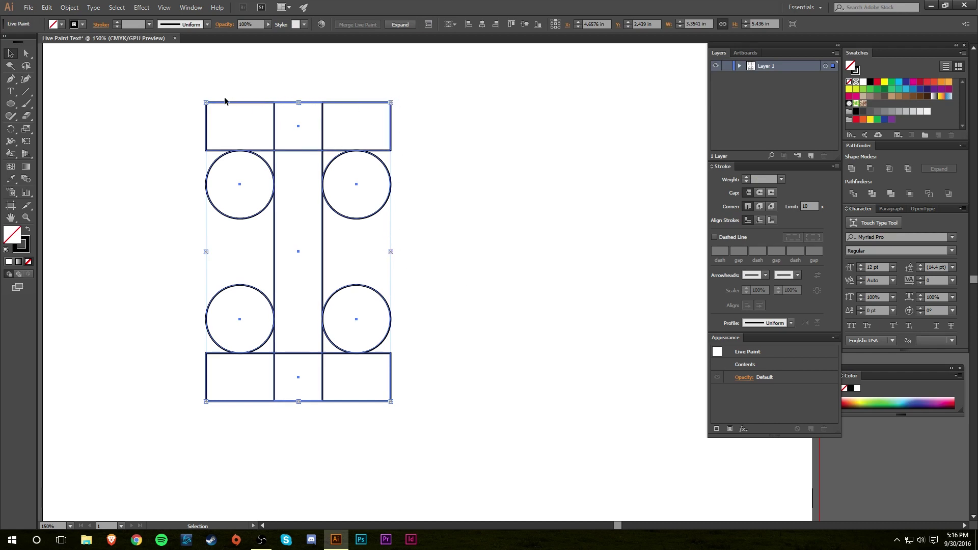
pyautogui.click(433, 281)
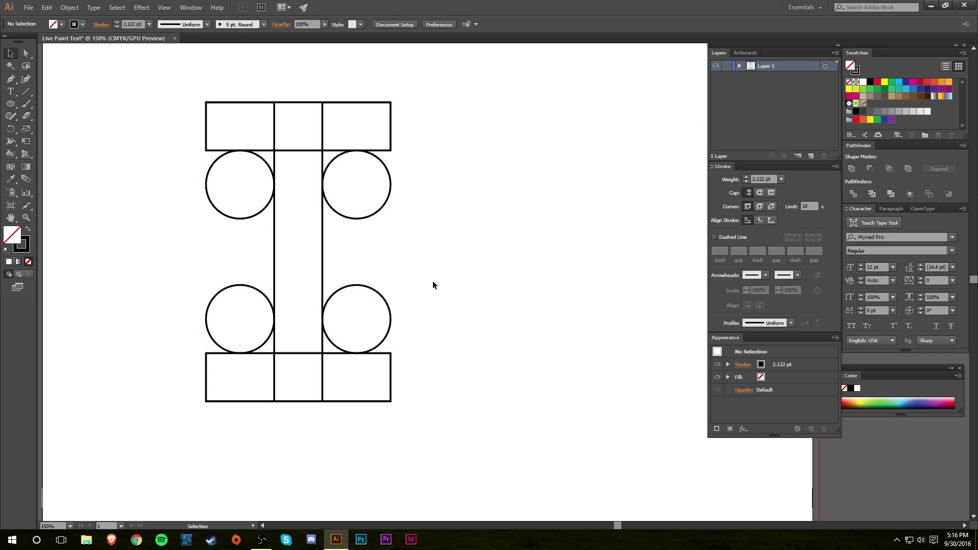
# - Pick the Live Paint Bucket with a black fill and no stroke
pyautogui.click(375, 292)
pyautogui.click(447, 282)
pyautogui.click(11, 154)
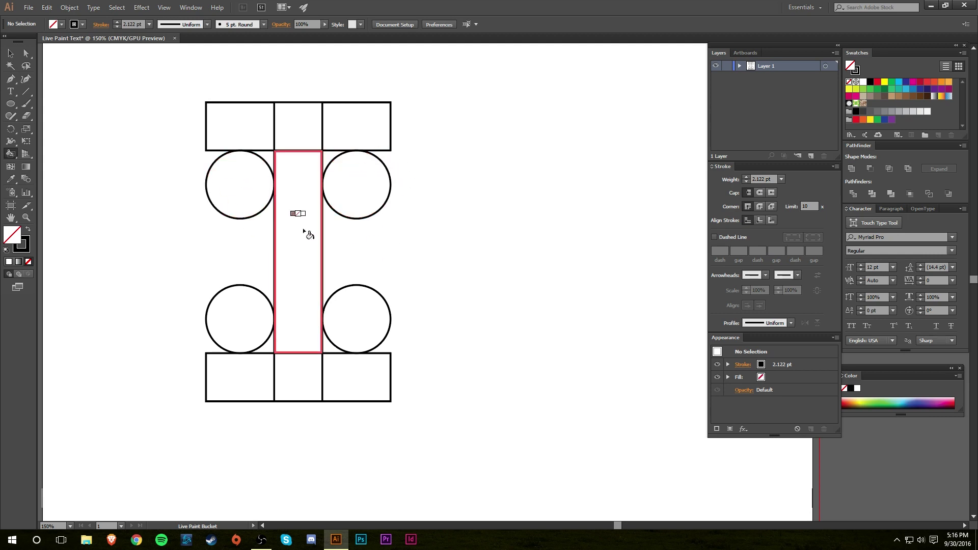
pyautogui.hotkey('shift', 'x')
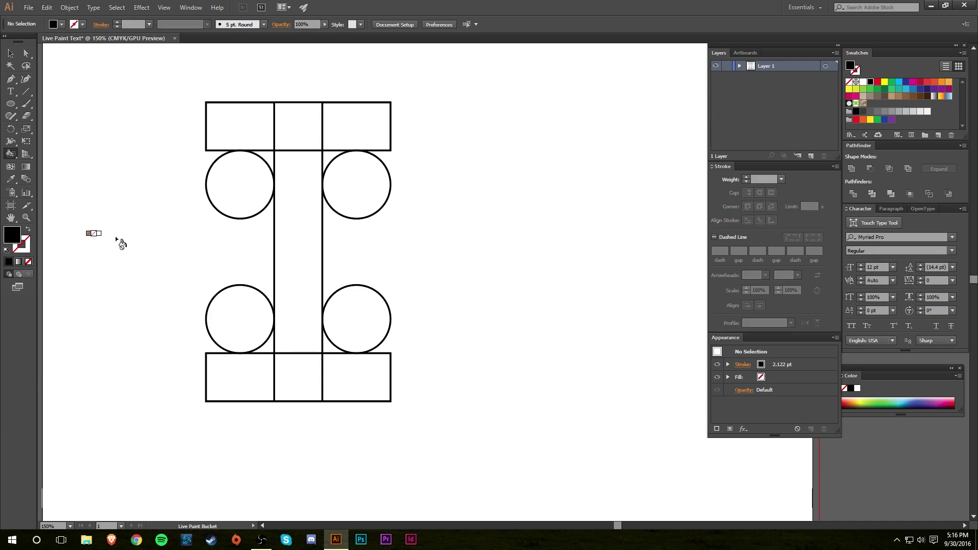
# - Fill the top, stem and bottom cells black one by one, then undo those fills
pyautogui.click(240, 138)
pyautogui.click(301, 133)
pyautogui.click(357, 128)
pyautogui.click(298, 224)
pyautogui.click(254, 380)
pyautogui.click(298, 378)
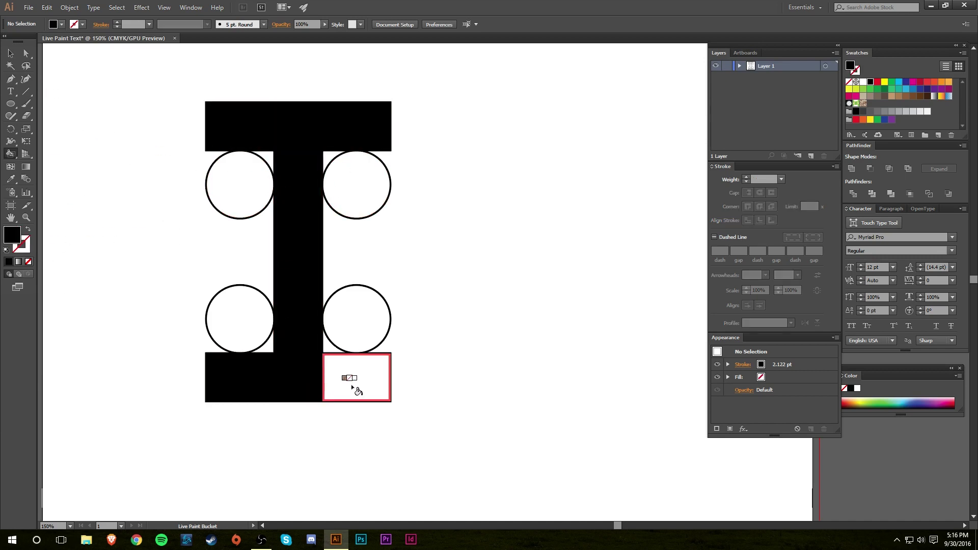
pyautogui.hotkey('ctrl', 'z')
pyautogui.hotkey('ctrl', 'z')
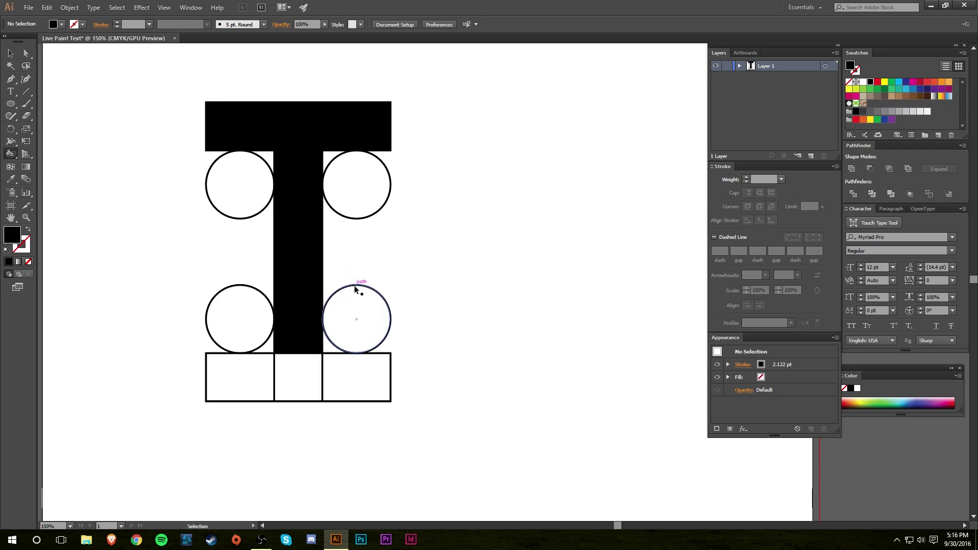
pyautogui.hotkey('ctrl', 'z')
pyautogui.hotkey('ctrl', 'z')
pyautogui.hotkey('ctrl', 'z')
pyautogui.hotkey('ctrl', 'z')
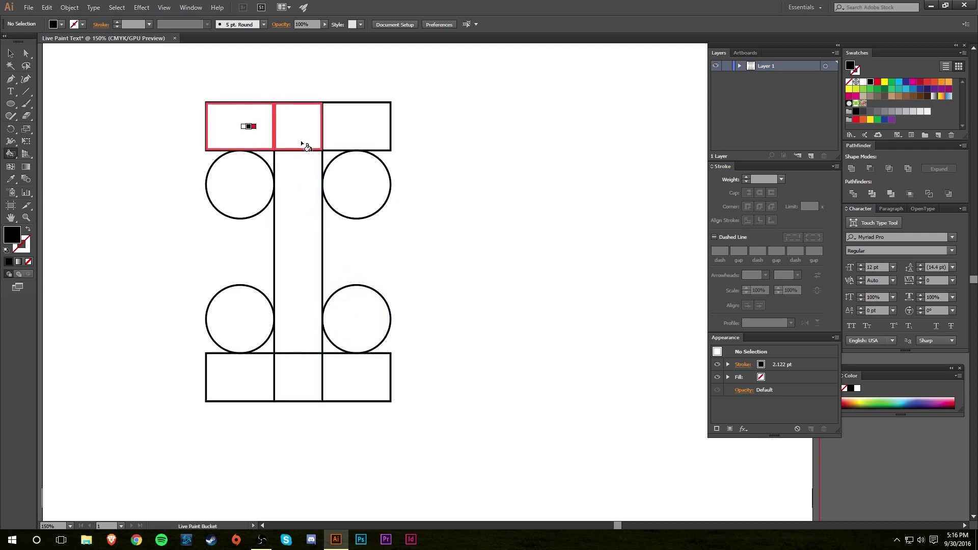
# - Drag-fill the entire top and bottom bars black and fill the central stem black
pyautogui.moveTo(302, 143); pyautogui.dragTo(354, 135)
pyautogui.moveTo(259, 384); pyautogui.dragTo(364, 379)
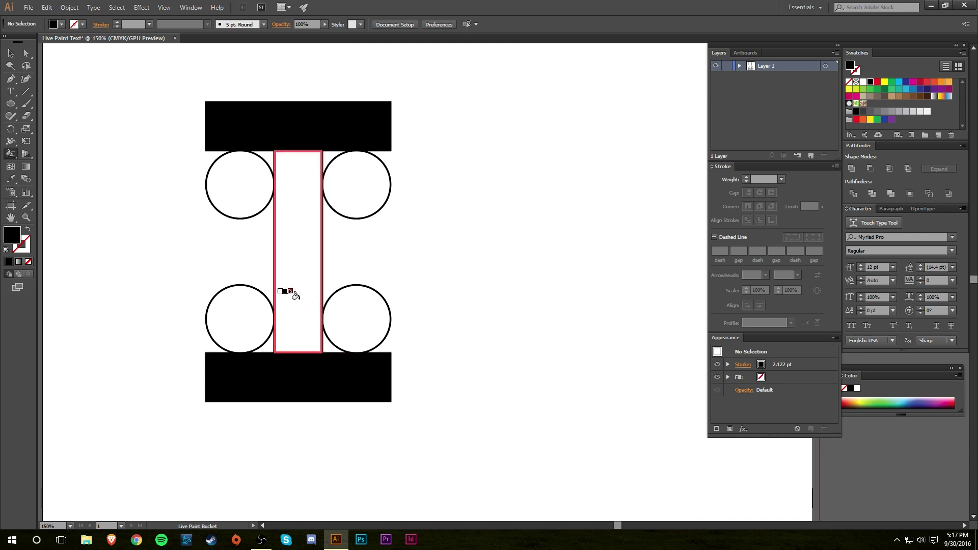
pyautogui.click(294, 295)
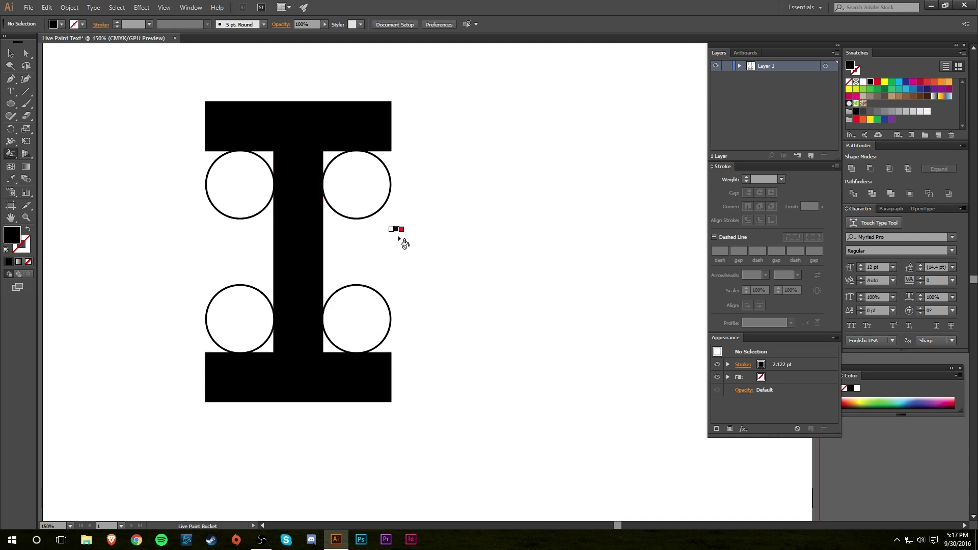
pyautogui.click(12, 53)
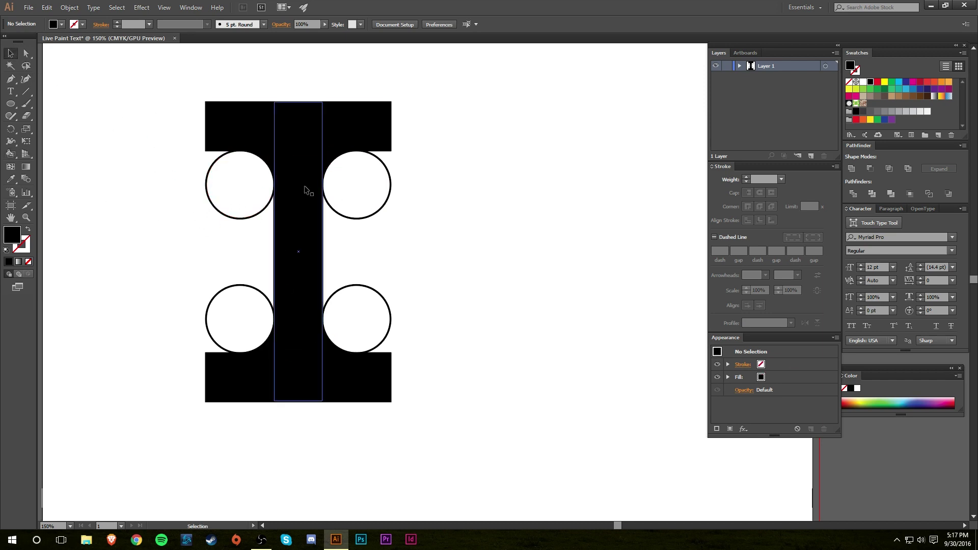
# - Set the Live Paint I's stroke colour to None
pyautogui.click(375, 212)
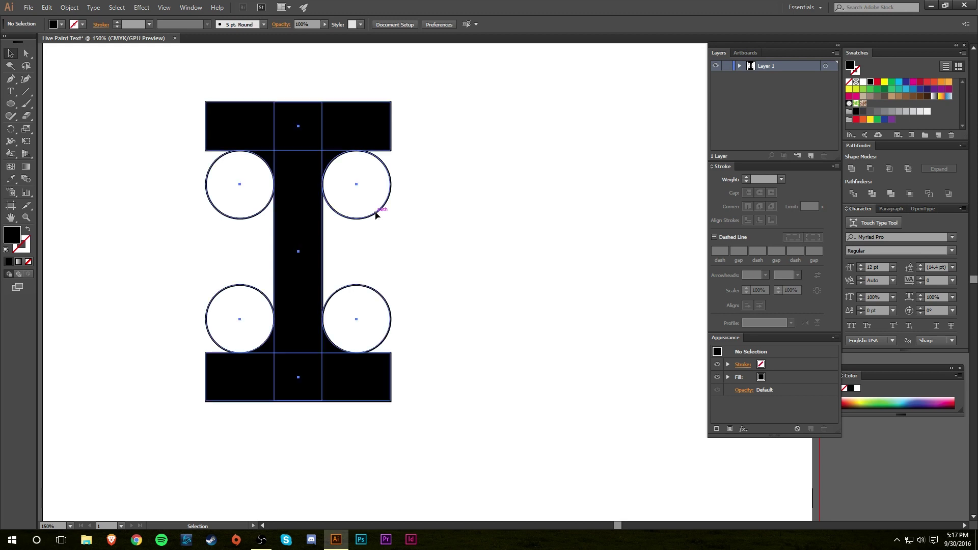
pyautogui.click(28, 252)
pyautogui.click(28, 262)
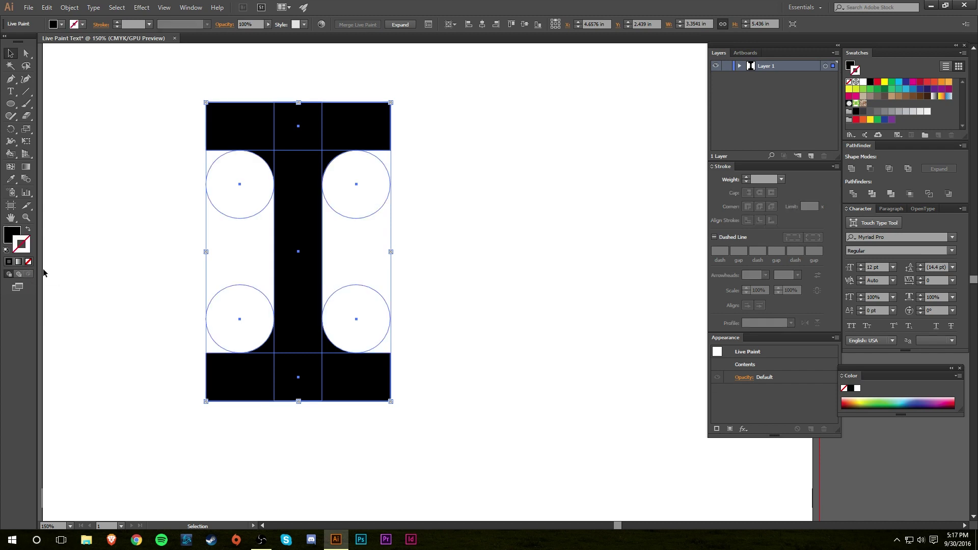
pyautogui.click(454, 230)
# - Alt-drag a copy of the Live Paint I to the right of the original
pyautogui.click(331, 231)
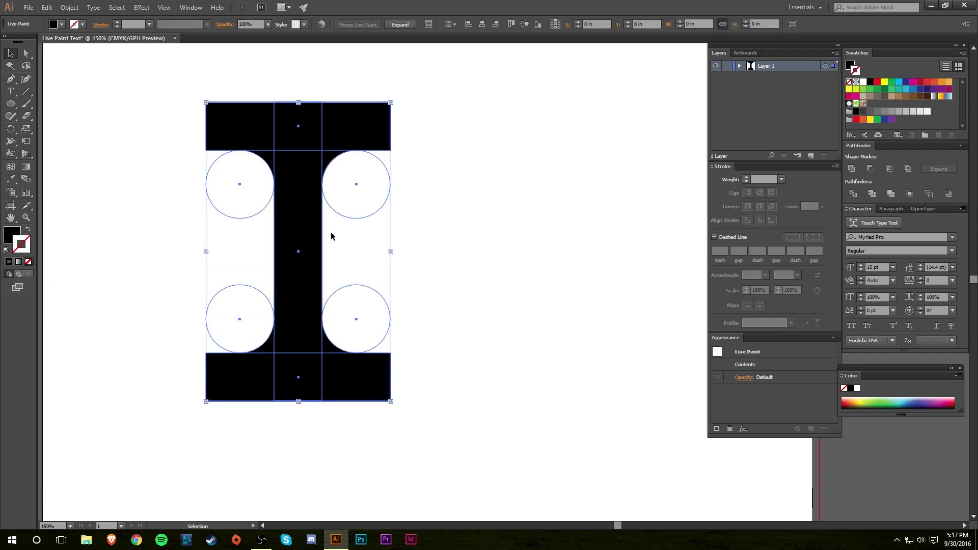
pyautogui.click(405, 227)
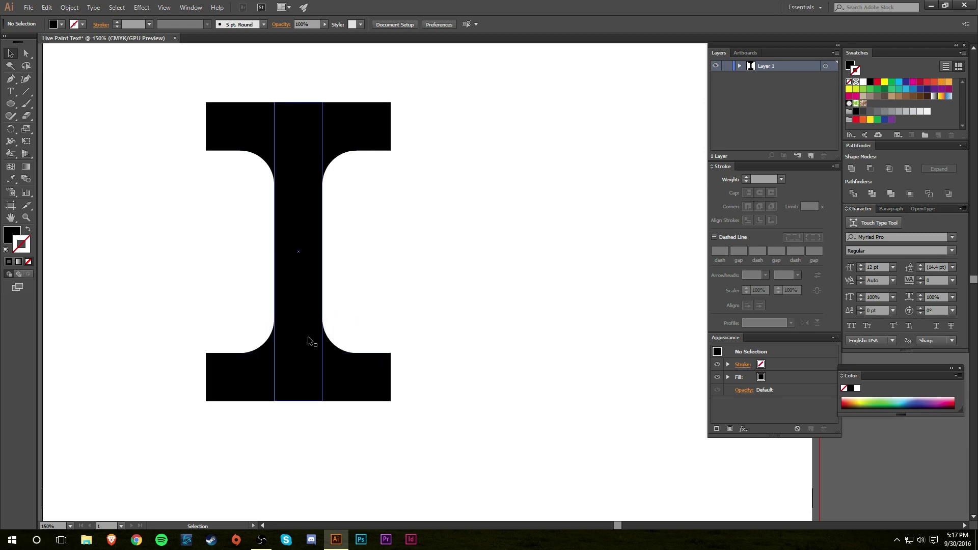
pyautogui.click(309, 302)
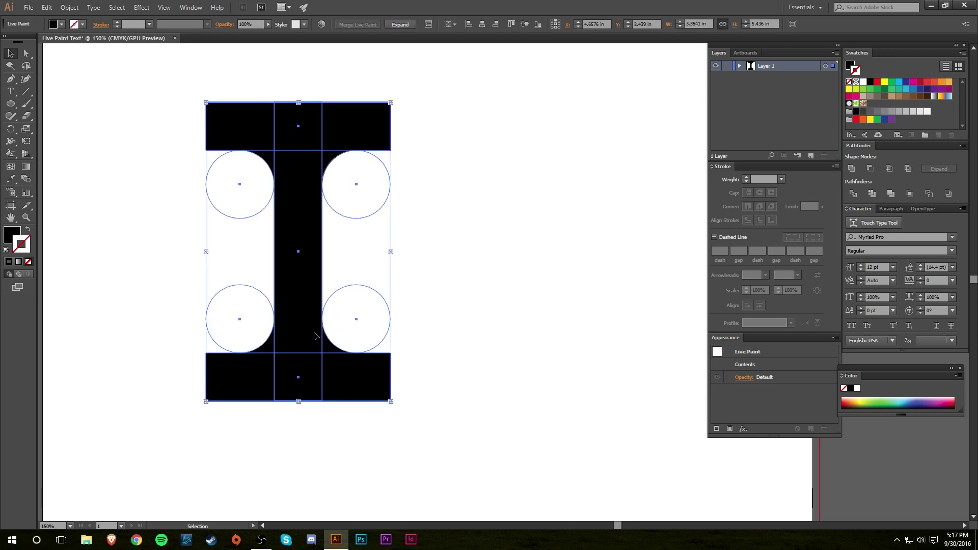
pyautogui.moveTo(314, 337); pyautogui.dragTo(545, 337)
# - Expand the right-hand copy with Object > Expand and merge it using Pathfinder Unite
pyautogui.hscroll(3, 422, 390)
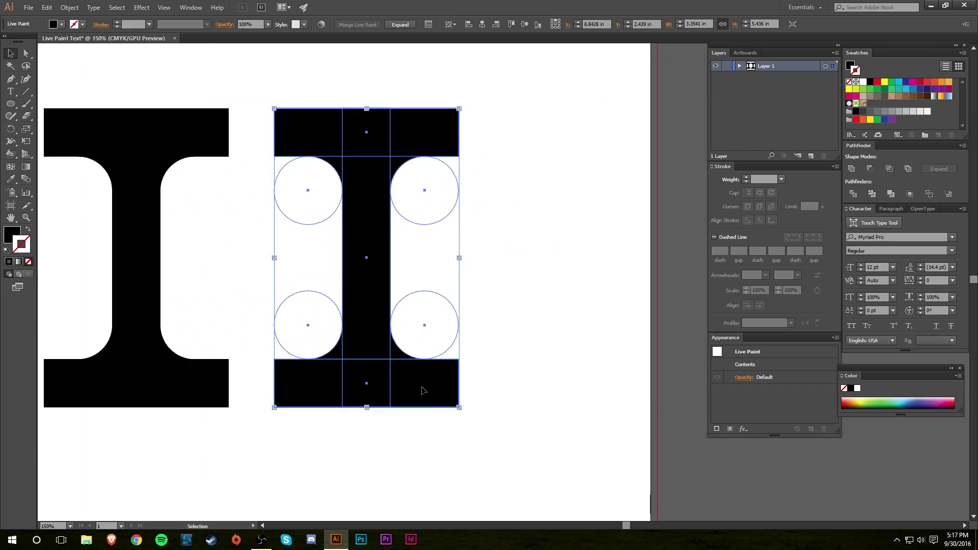
pyautogui.click(70, 8)
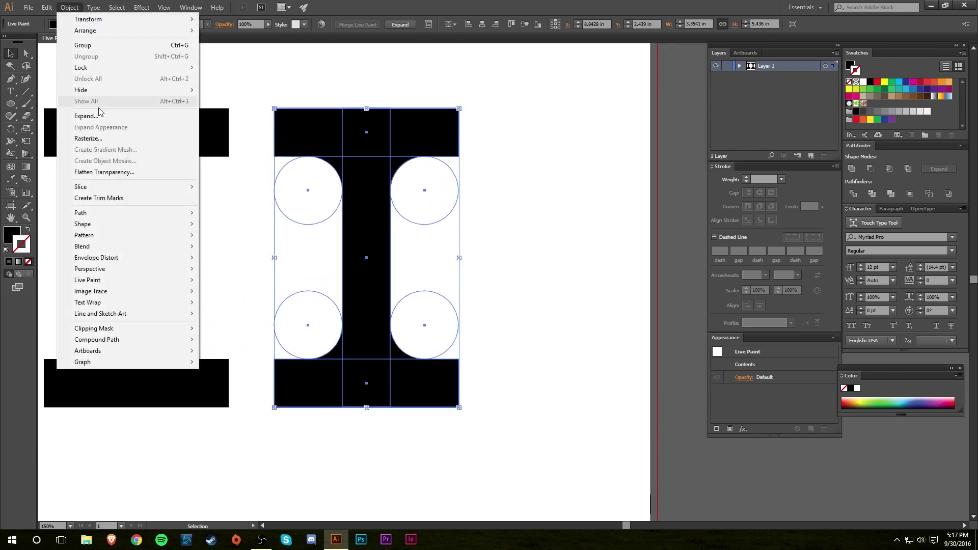
pyautogui.click(118, 117)
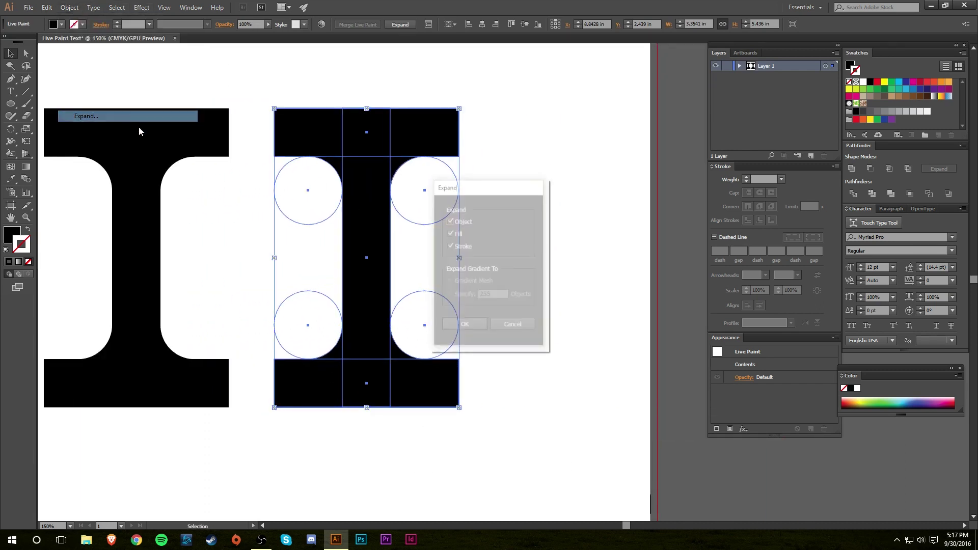
pyautogui.click(464, 328)
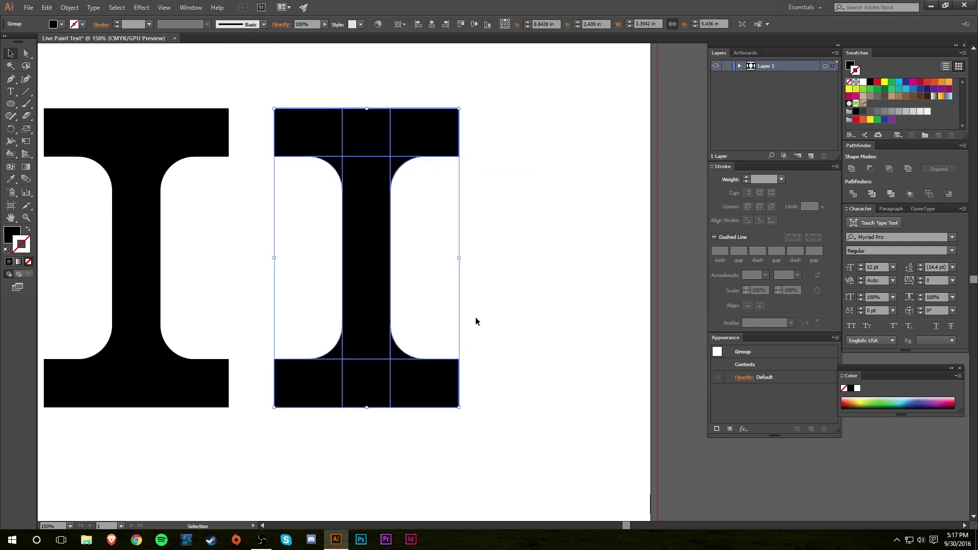
pyautogui.click(851, 170)
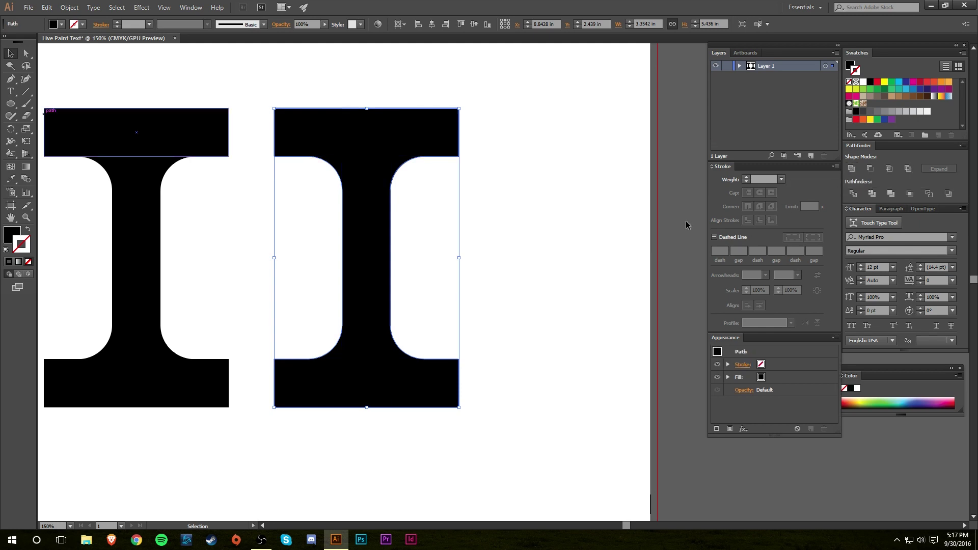
pyautogui.click(436, 306)
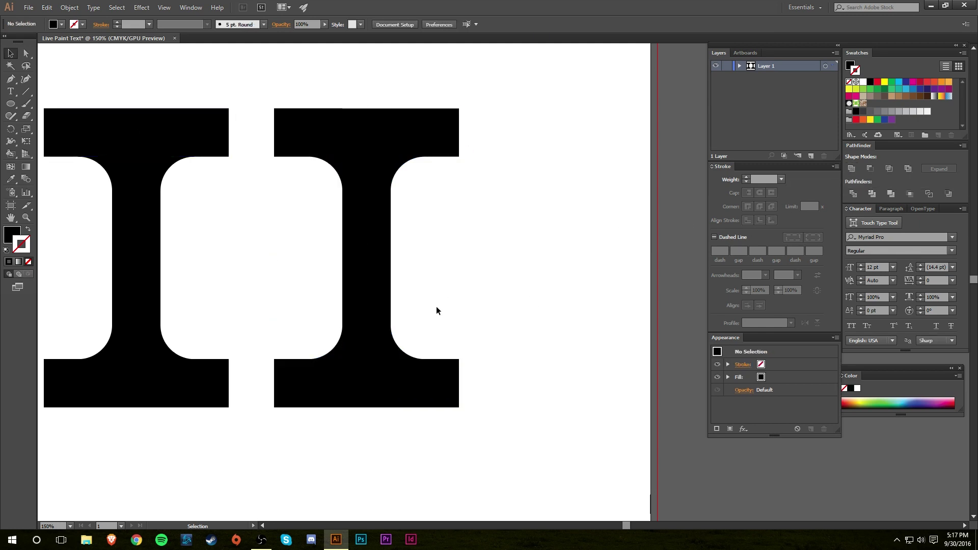
# - Delete the merged I and move the original I further left
pyautogui.click(382, 349)
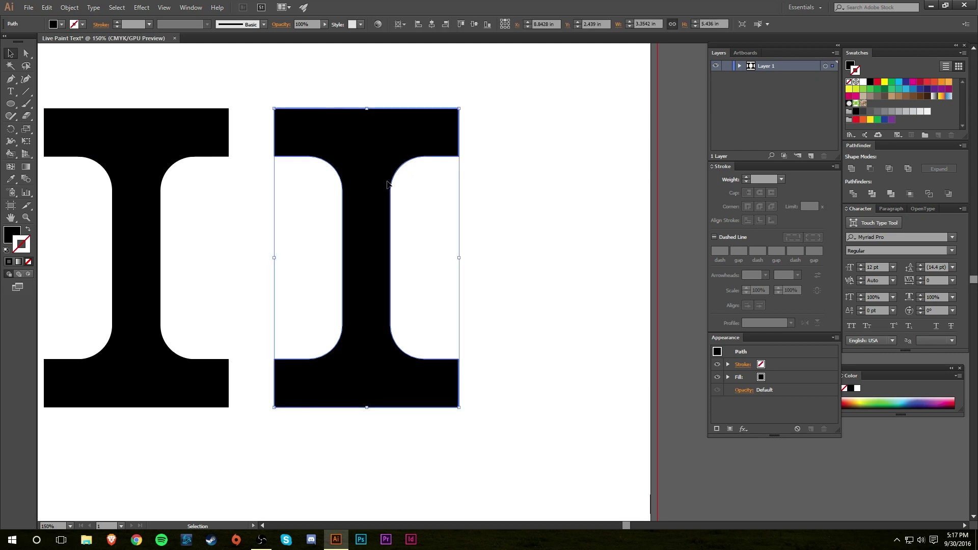
pyautogui.click(530, 276)
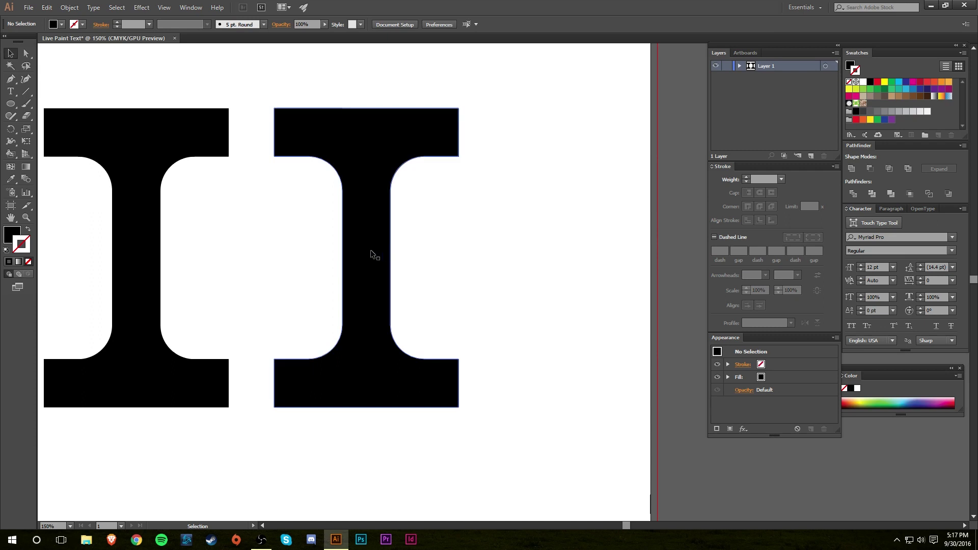
pyautogui.click(374, 255)
pyautogui.press('Delete')
pyautogui.moveTo(186, 382); pyautogui.dragTo(455, 388)
pyautogui.moveTo(449, 394); pyautogui.dragTo(364, 391)
pyautogui.hscroll(5, 349, 358)
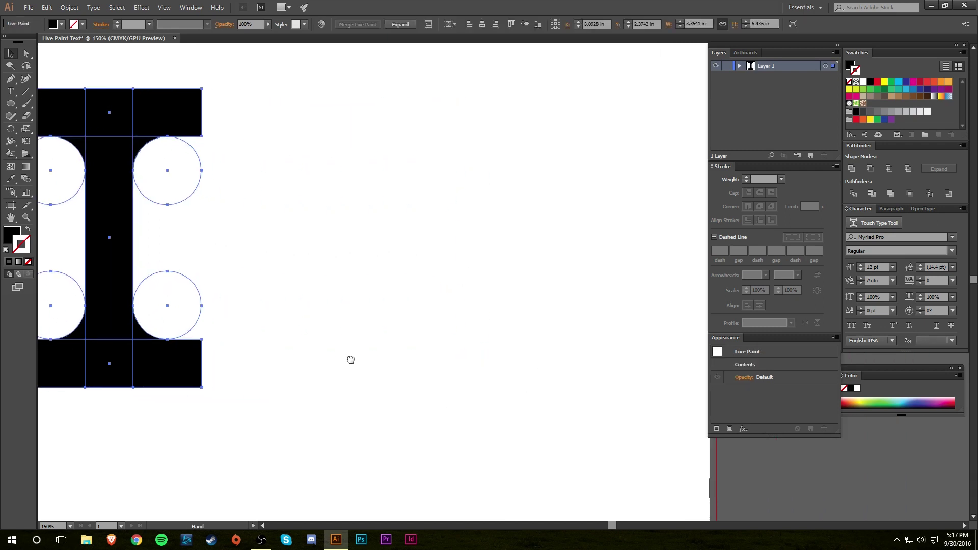
pyautogui.moveTo(450, 266); pyautogui.dragTo(447, 277)
pyautogui.click(448, 277)
# - Draw a tall rectangle for the R's stem with no fill and a 2 pt stroke
pyautogui.press('m')
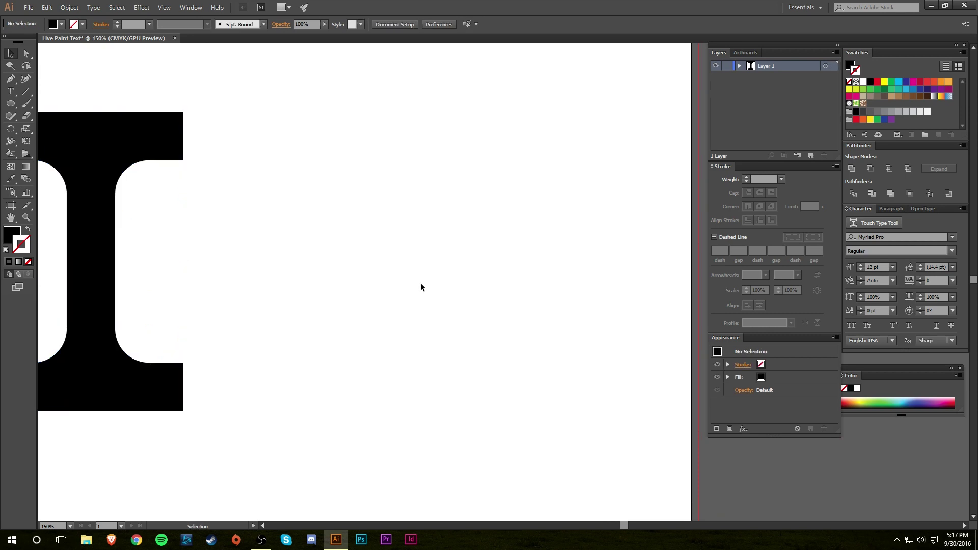
pyautogui.moveTo(337, 115); pyautogui.dragTo(387, 422)
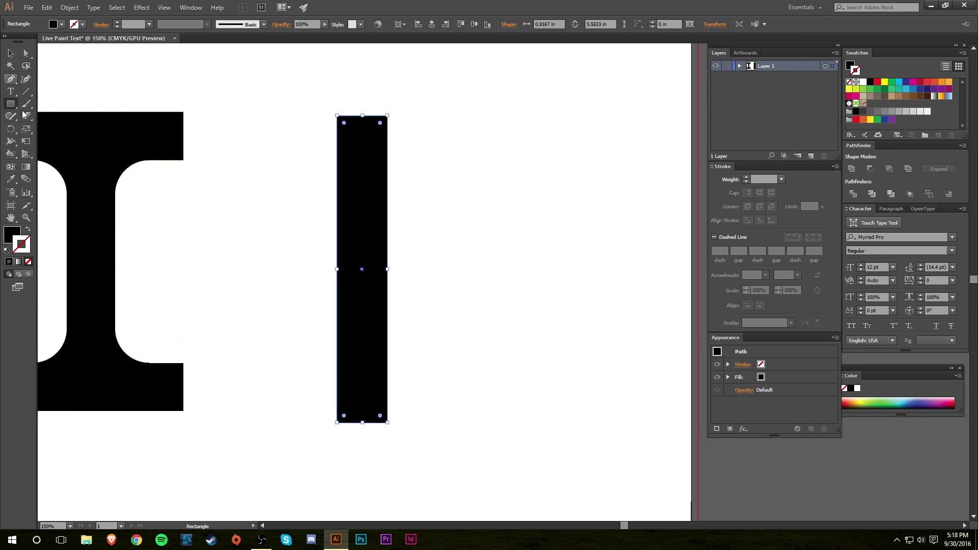
pyautogui.click(10, 53)
pyautogui.click(28, 229)
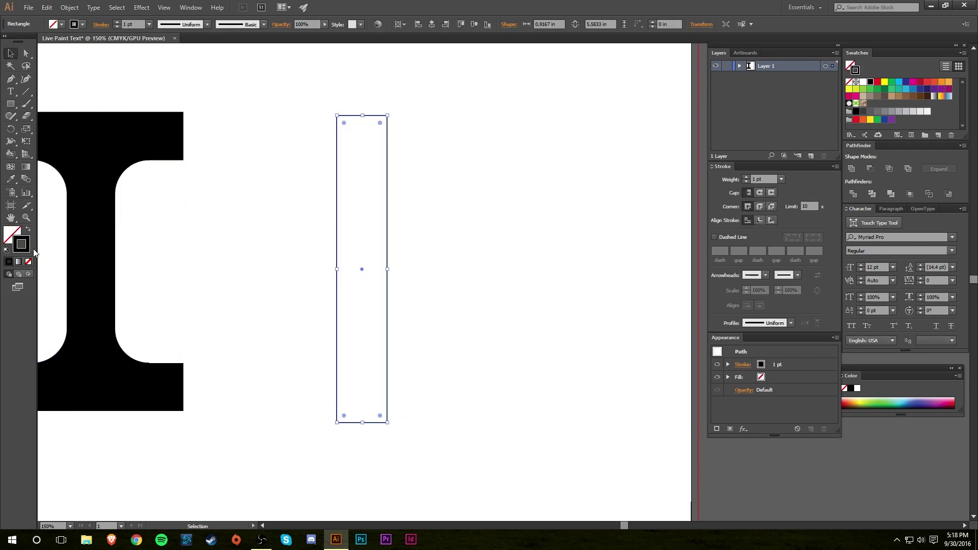
pyautogui.click(746, 178)
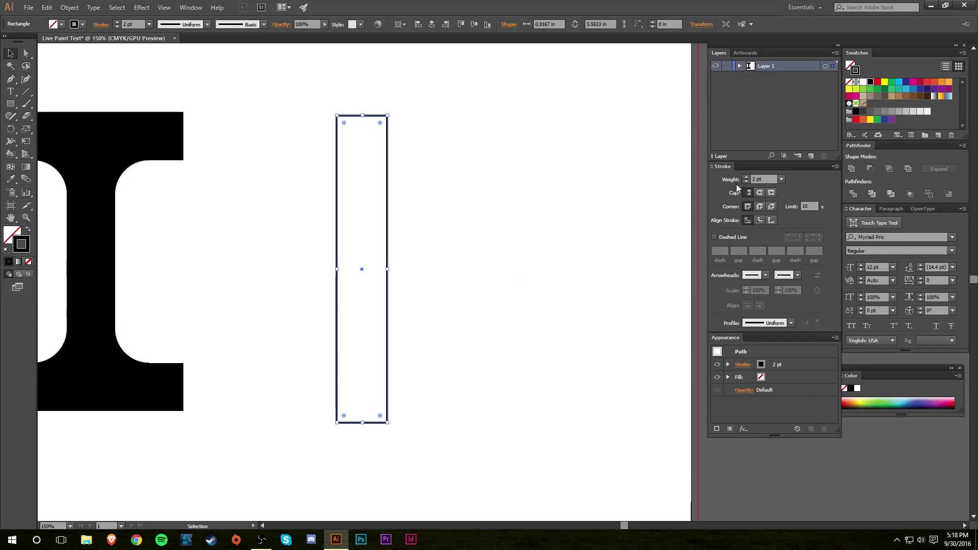
pyautogui.click(390, 265)
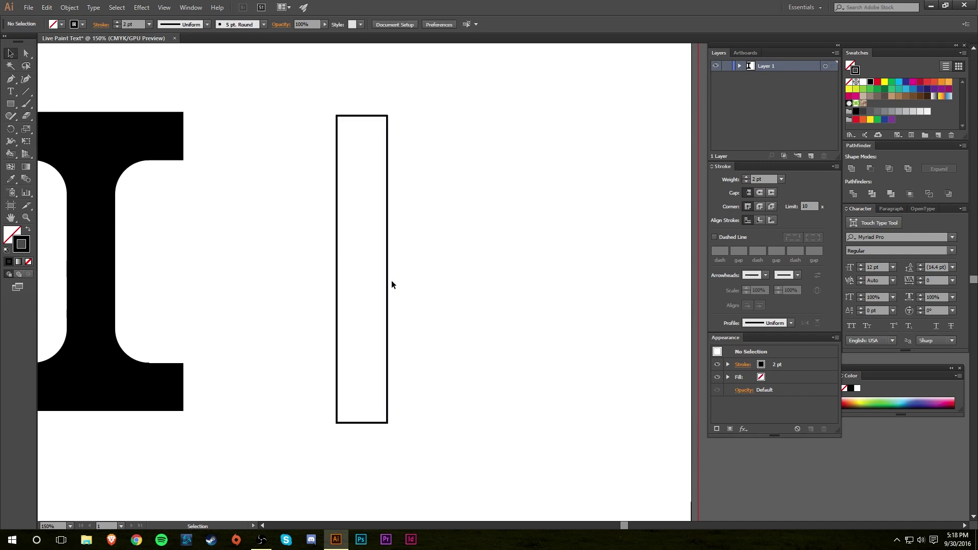
pyautogui.moveTo(388, 286); pyautogui.dragTo(387, 278)
pyautogui.click(458, 276)
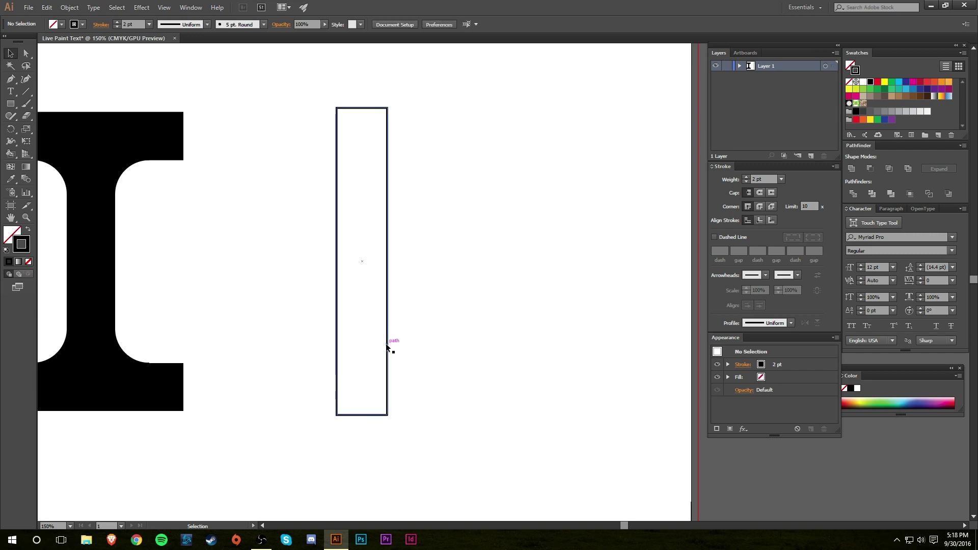
# - Copy the rectangle to the right, shorten it, and shear it into a slanted leg
pyautogui.moveTo(387, 343); pyautogui.dragTo(487, 382)
pyautogui.moveTo(461, 109); pyautogui.dragTo(472, 258)
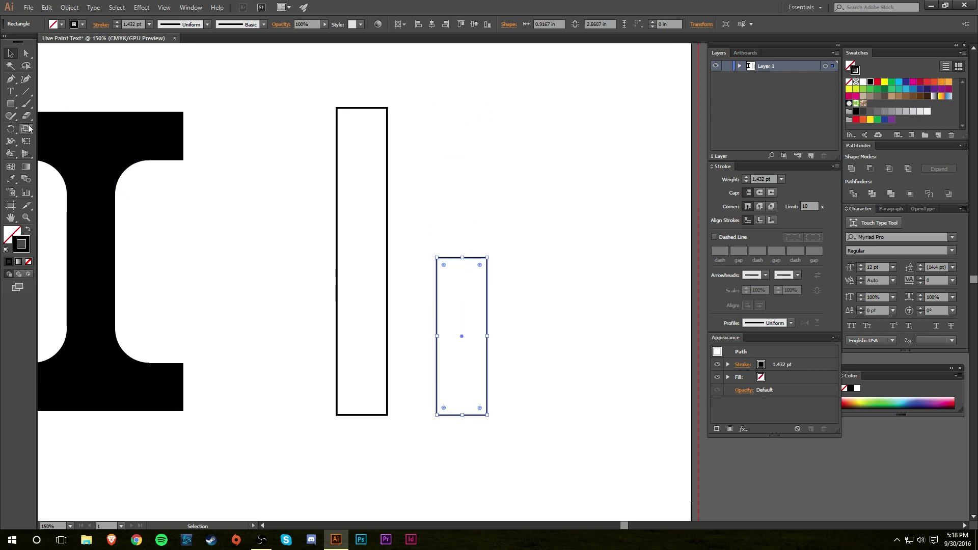
pyautogui.click(27, 130)
pyautogui.moveTo(27, 131); pyautogui.dragTo(72, 144)
pyautogui.moveTo(464, 257); pyautogui.dragTo(431, 259)
pyautogui.press('v')
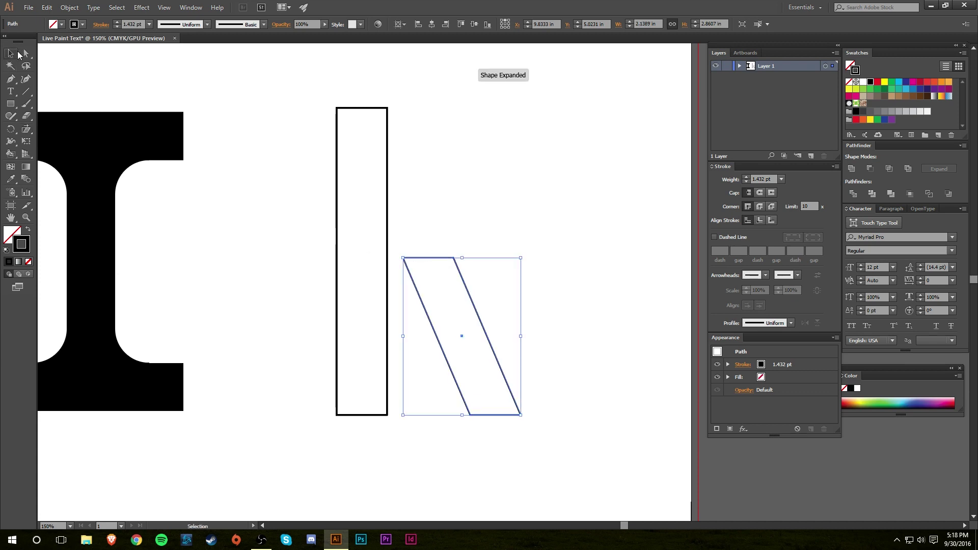
pyautogui.click(570, 296)
pyautogui.moveTo(502, 360); pyautogui.dragTo(508, 364)
pyautogui.click(570, 294)
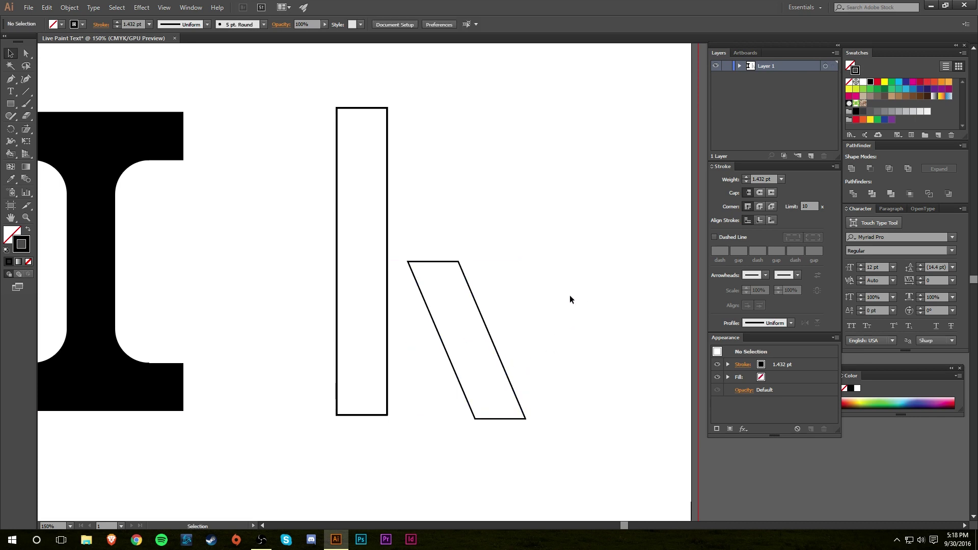
# - Hide the Live Paint I in Layer 1
pyautogui.moveTo(570, 295); pyautogui.dragTo(273, 356)
pyautogui.click(91, 306)
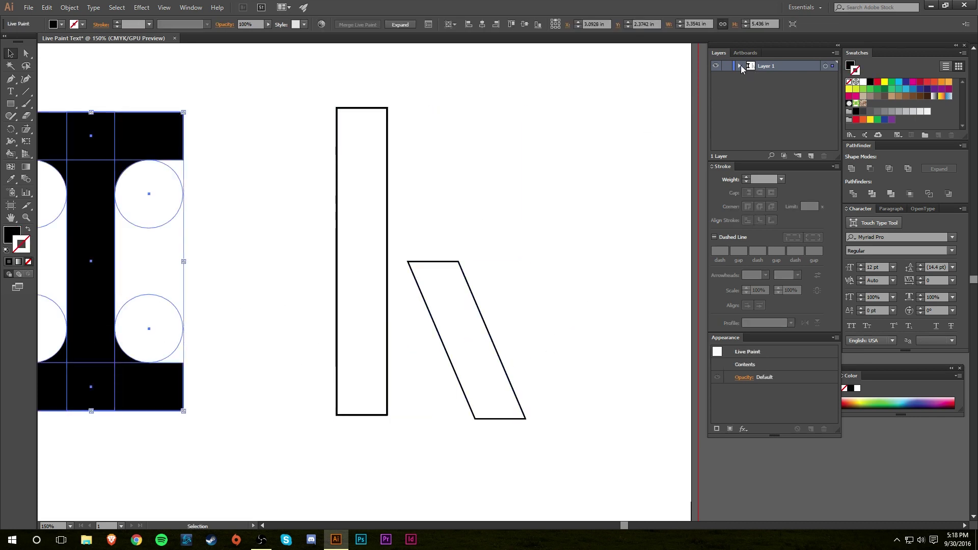
pyautogui.click(740, 66)
pyautogui.click(717, 99)
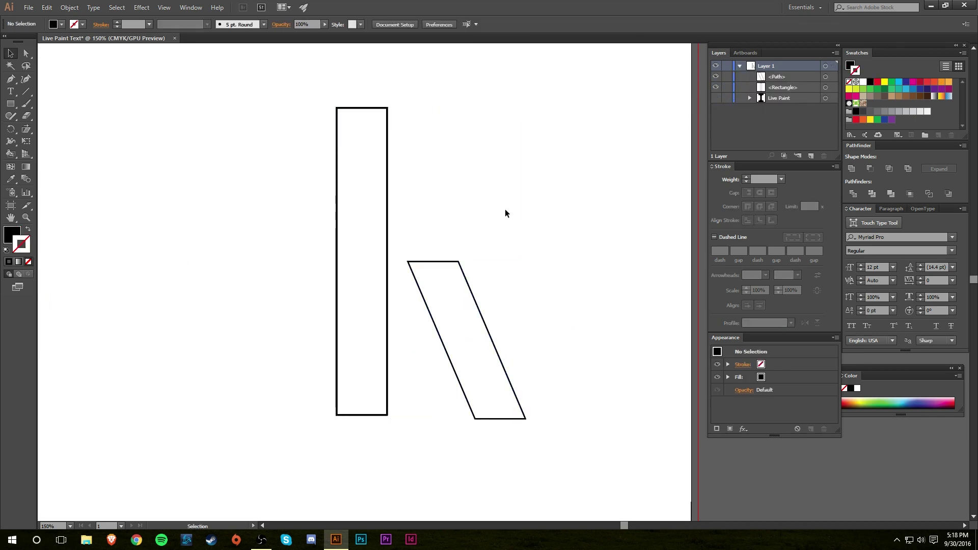
# - Align the stem and leg along their bottoms, relative to the selection
pyautogui.moveTo(506, 210); pyautogui.dragTo(300, 360)
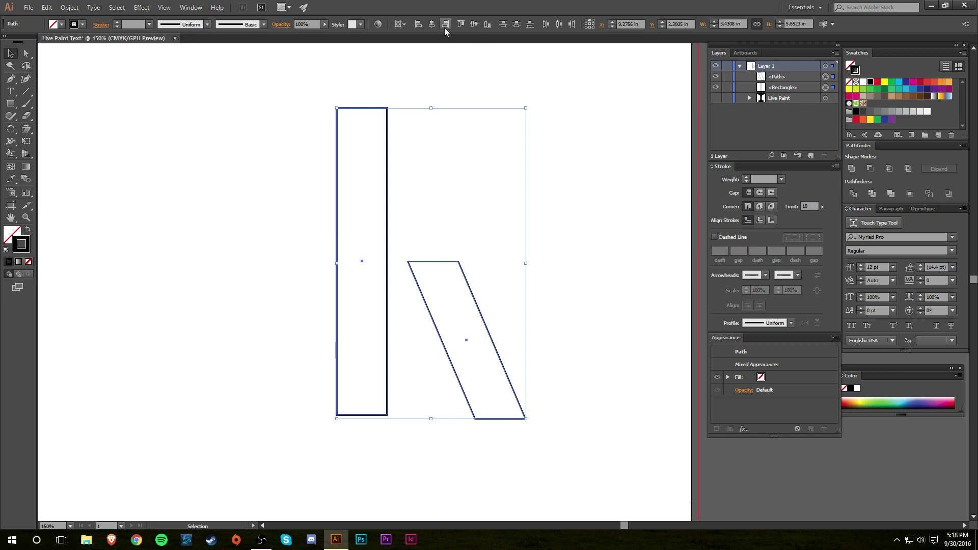
pyautogui.click(487, 24)
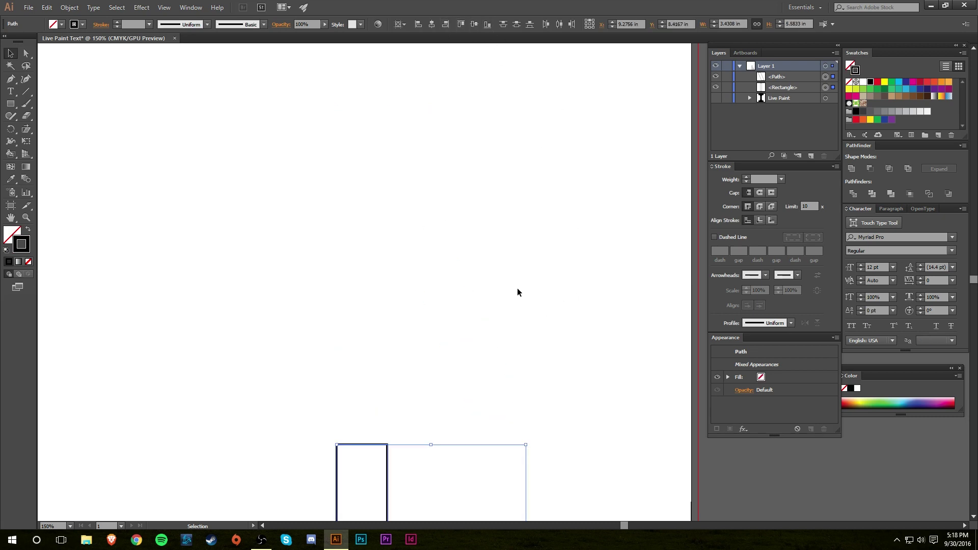
pyautogui.hotkey('ctrl', 'z')
pyautogui.click(404, 26)
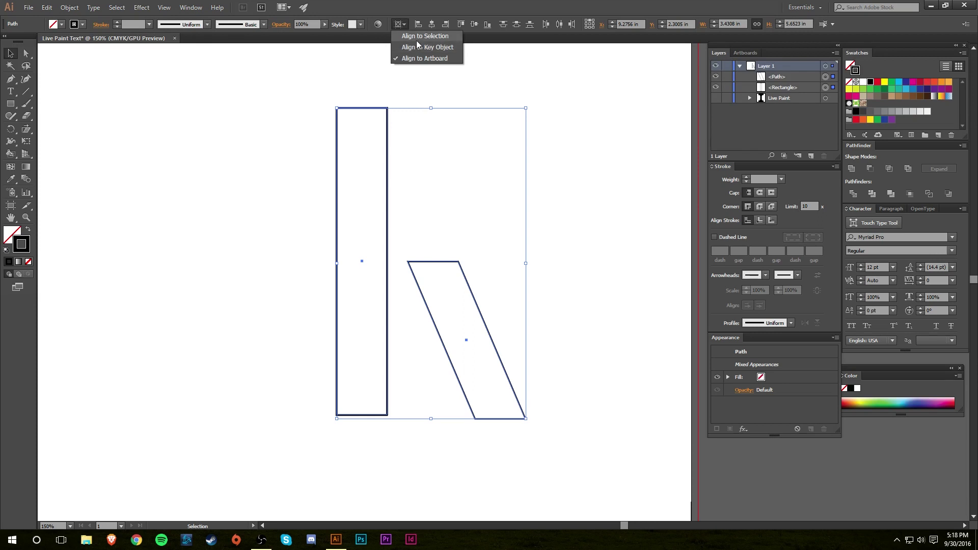
pyautogui.click(417, 40)
pyautogui.click(479, 163)
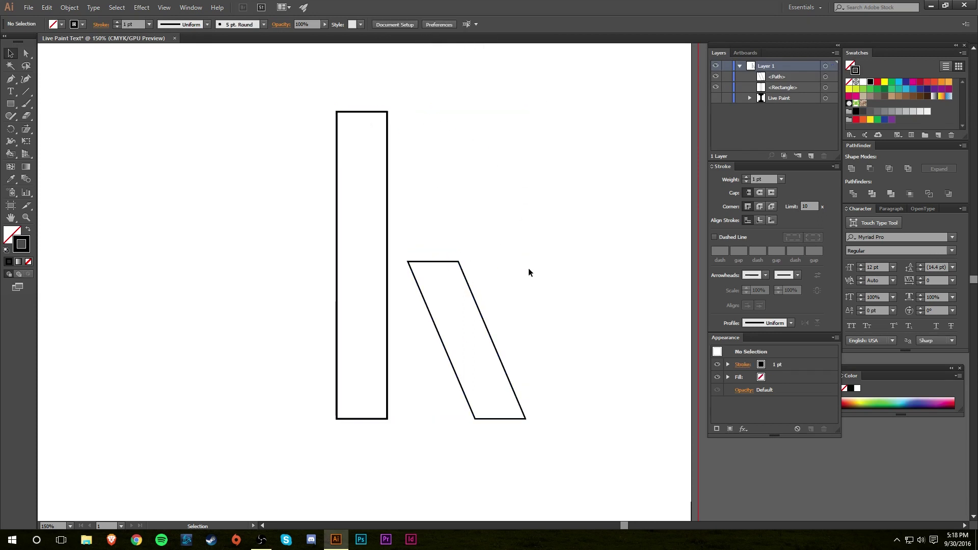
pyautogui.press('l')
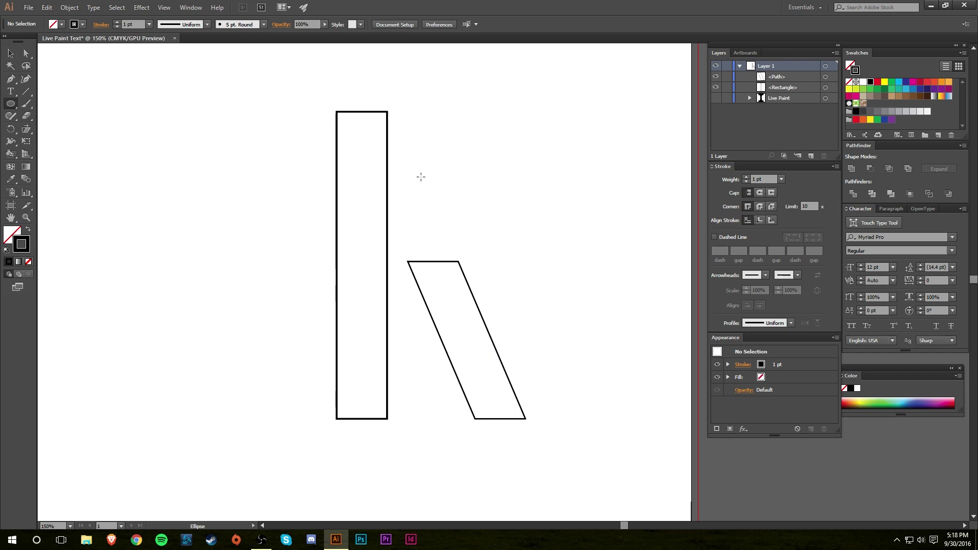
# - Draw the R's bowl circle and place it overlapping the stem, its top matching the stem's top
pyautogui.moveTo(411, 150); pyautogui.dragTo(578, 292)
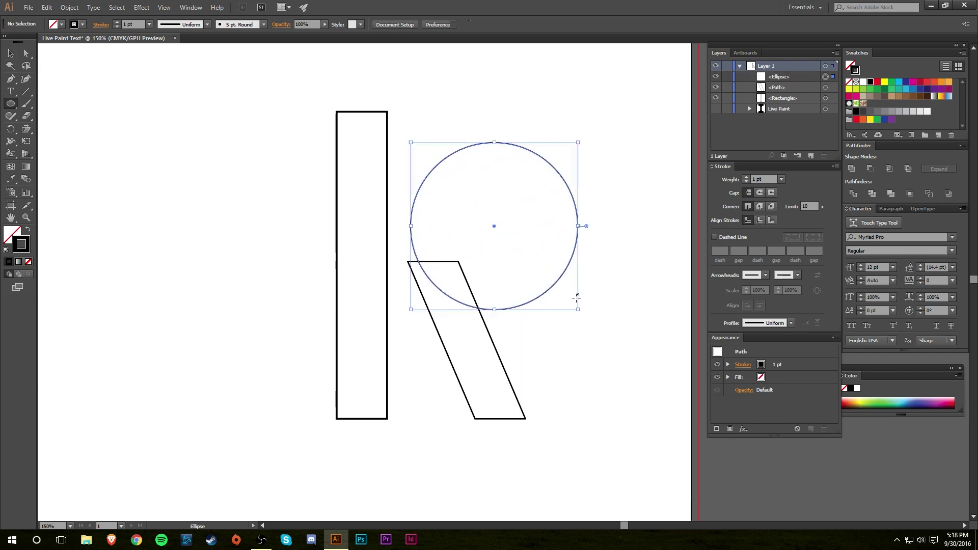
pyautogui.press('v')
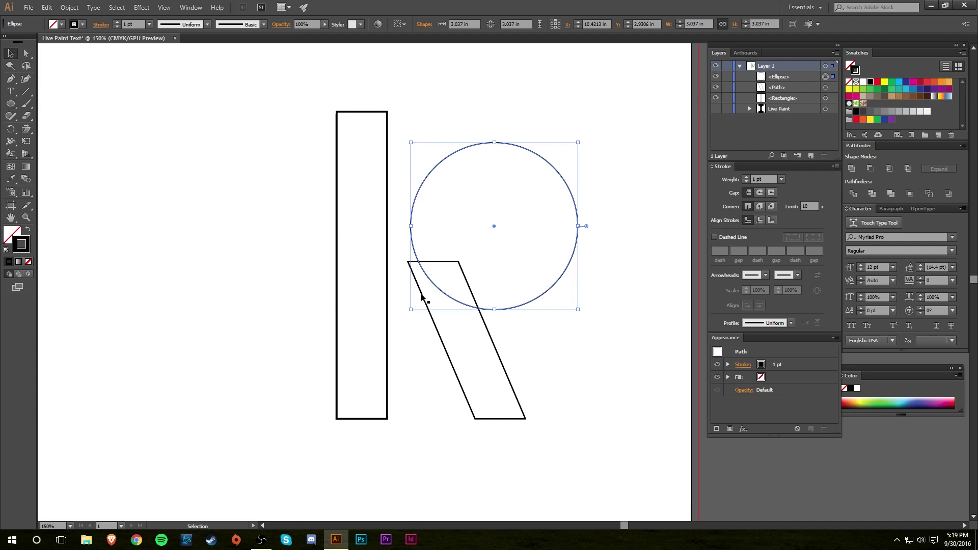
pyautogui.moveTo(541, 298); pyautogui.dragTo(437, 266)
pyautogui.click(546, 259)
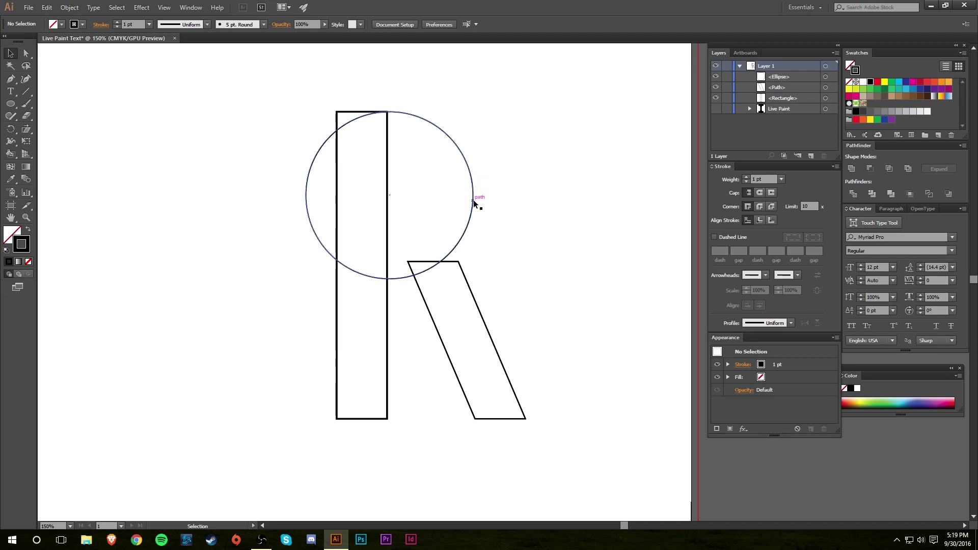
pyautogui.moveTo(473, 204); pyautogui.dragTo(526, 216)
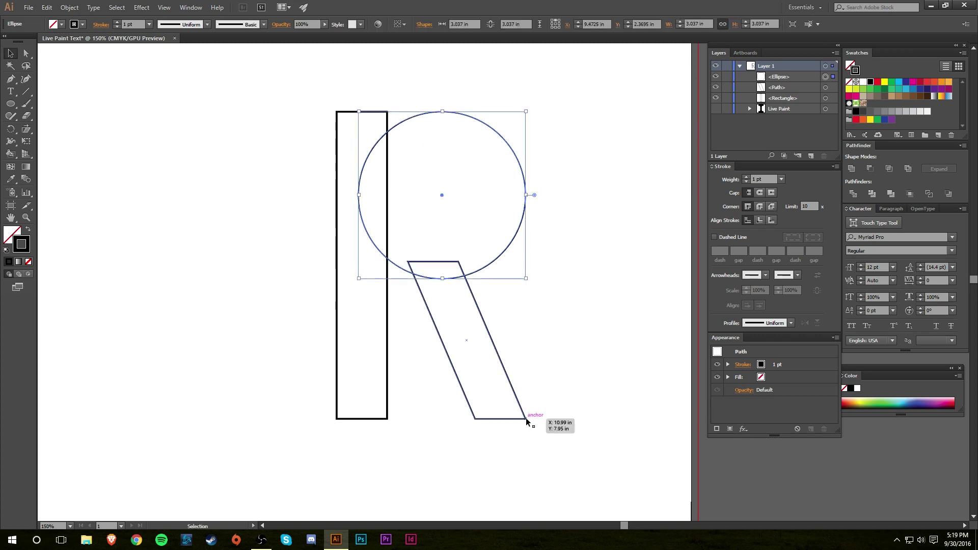
pyautogui.click(580, 292)
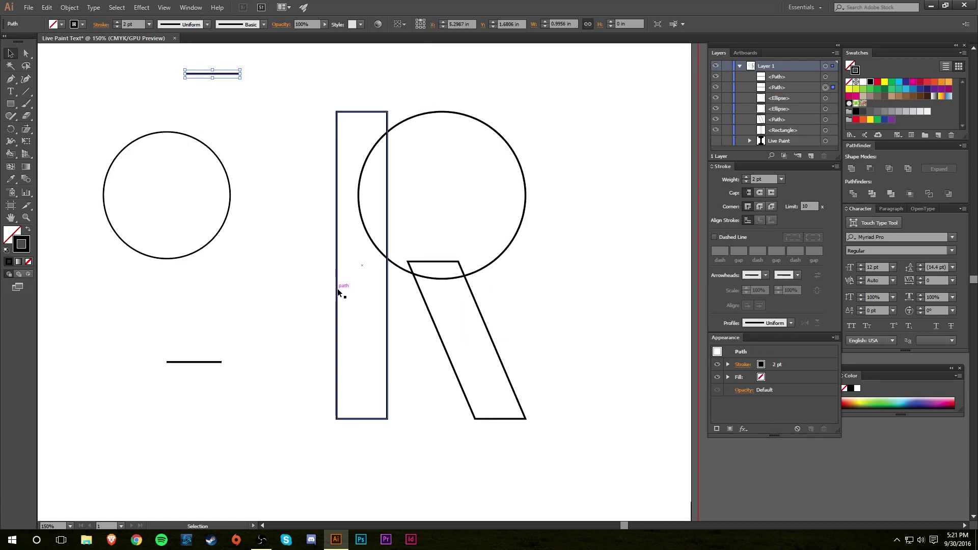
# - Add a shortened stem-rectangle copy ending at the bowl's centre, and move the spare circle into the bowl
pyautogui.click(337, 289)
pyautogui.moveTo(338, 289); pyautogui.dragTo(253, 289)
pyautogui.moveTo(279, 112)
pyautogui.mouseDown()
pyautogui.moveTo(279, 267)
pyautogui.moveTo(342, 377)
pyautogui.moveTo(458, 214)
pyautogui.moveTo(449, 164)
pyautogui.mouseUp()
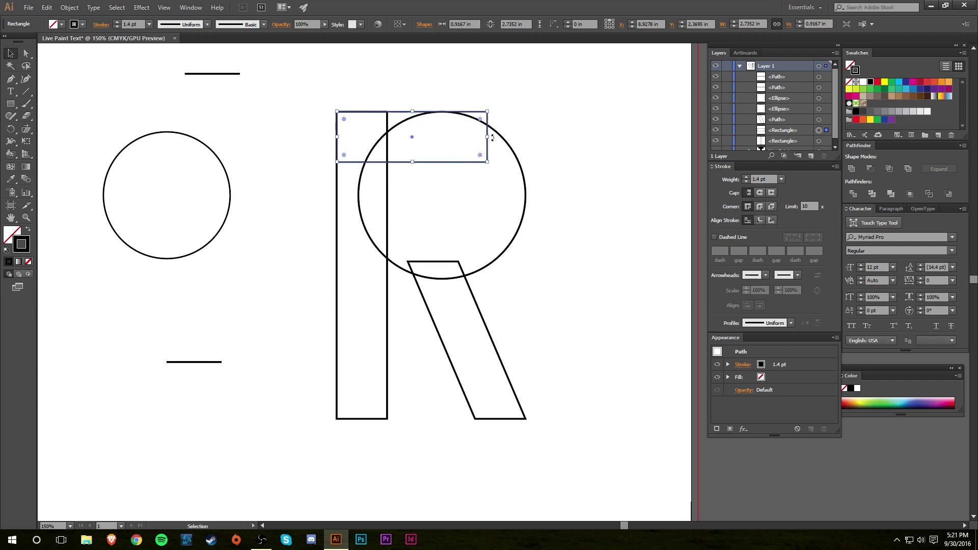
pyautogui.moveTo(489, 137); pyautogui.dragTo(432, 280)
pyautogui.click(564, 332)
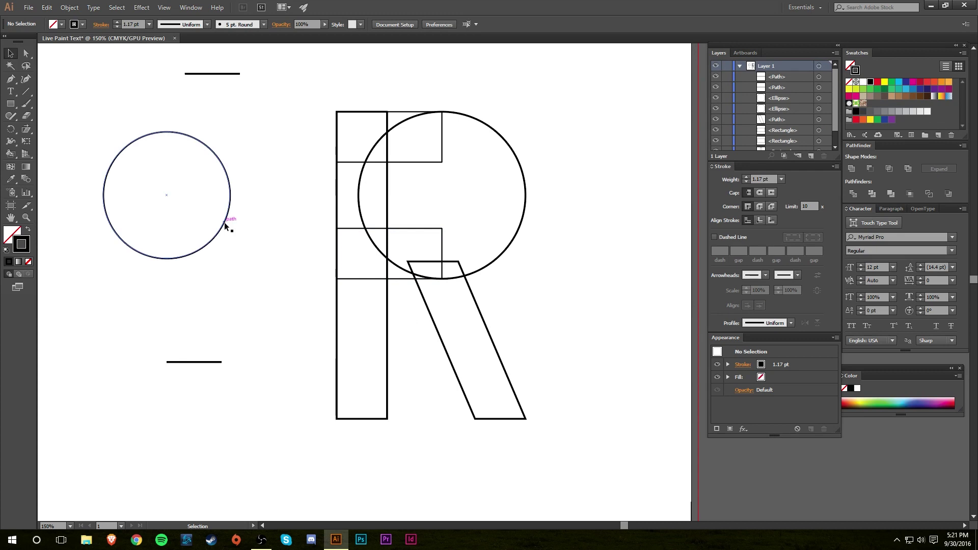
pyautogui.moveTo(230, 226); pyautogui.dragTo(476, 204)
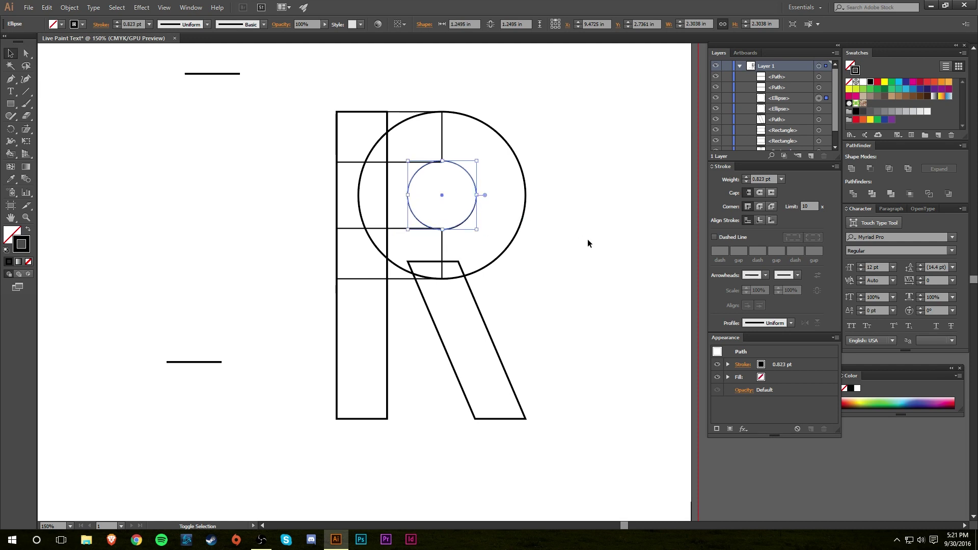
pyautogui.click(581, 250)
# - Shrink the inner circle to about 1.2 in so it fits between the bowl's horizontal lines
pyautogui.press('z')
pyautogui.click(571, 214)
pyautogui.click(530, 276)
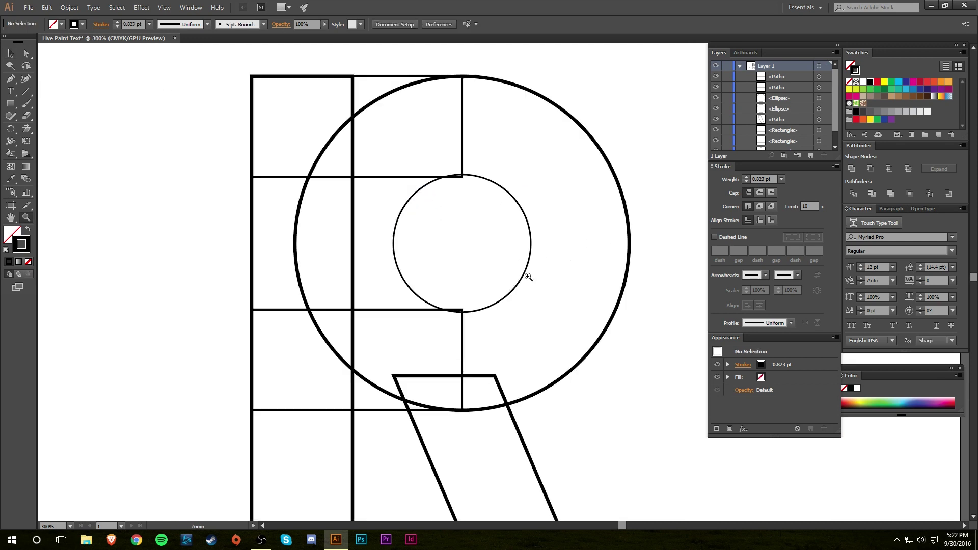
pyautogui.click(494, 243)
pyautogui.click(508, 302)
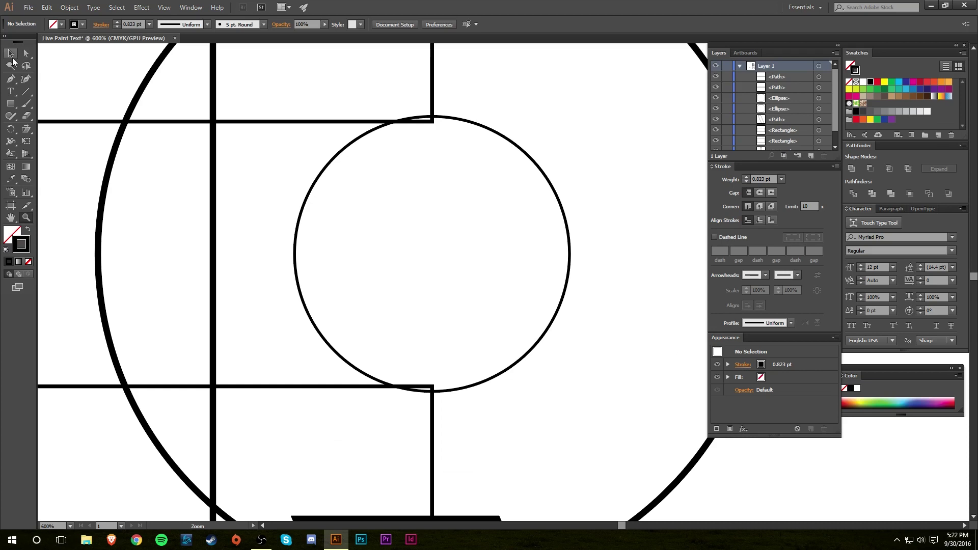
pyautogui.press('v')
pyautogui.click(498, 135)
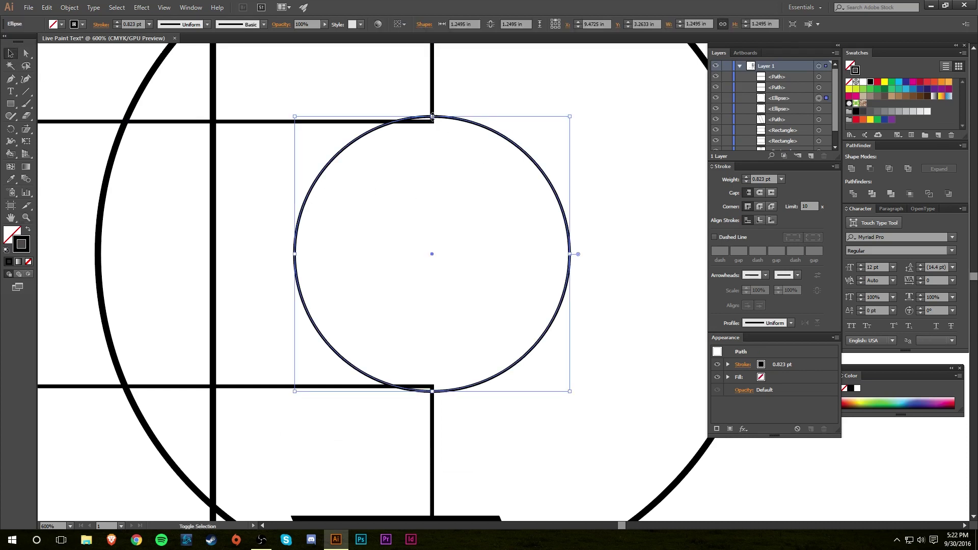
pyautogui.moveTo(432, 116); pyautogui.dragTo(432, 122)
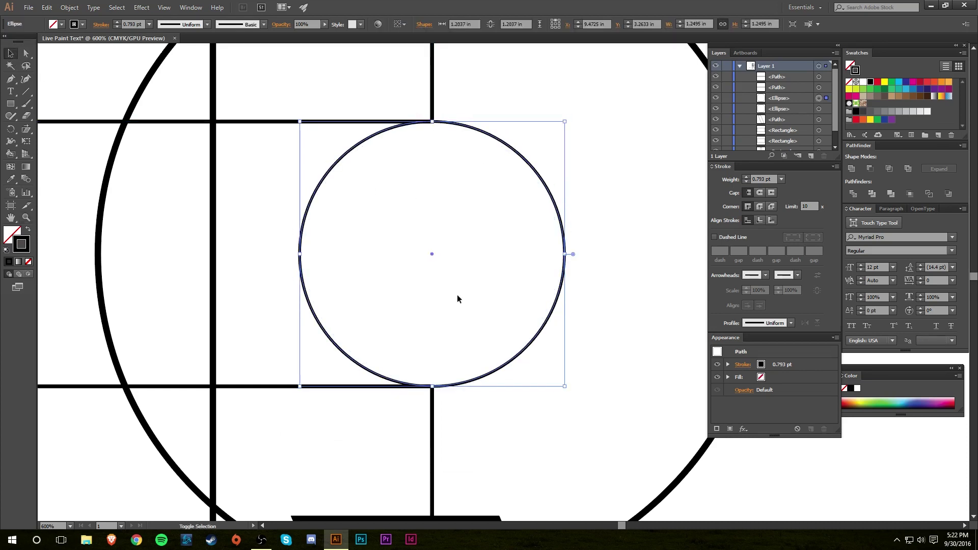
pyautogui.click(652, 466)
# - Zoom back out to show the whole R
pyautogui.press('z')
pyautogui.hotkey('ctrl', '-')
pyautogui.hotkey('ctrl', '-')
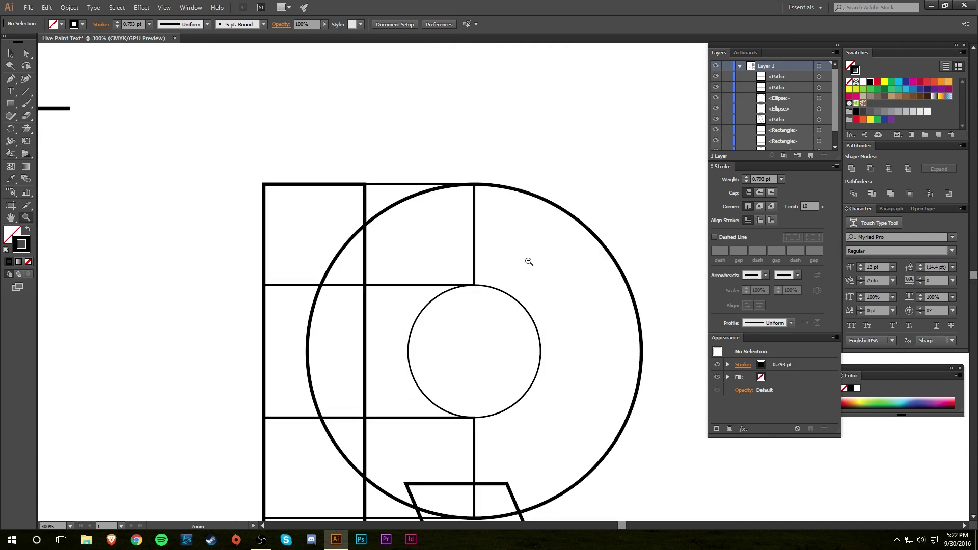
pyautogui.hotkey('ctrl', '-')
pyautogui.moveTo(550, 362); pyautogui.dragTo(497, 265)
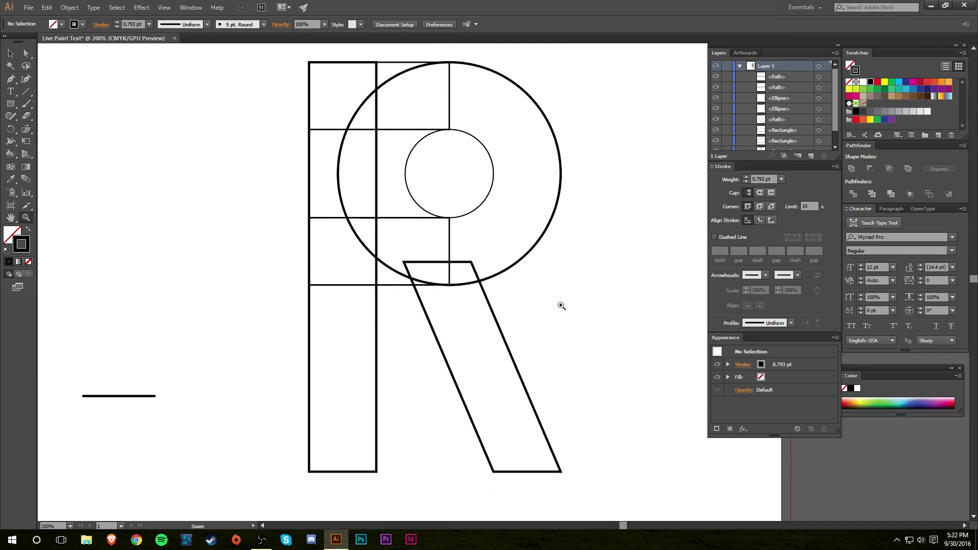
pyautogui.hotkey('ctrl', '-')
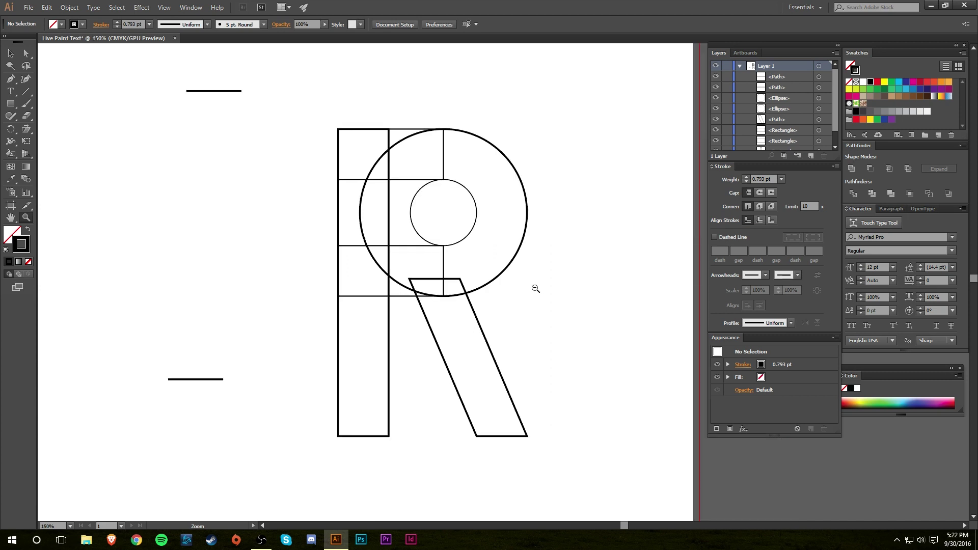
pyautogui.click(8, 54)
# - Set the stroke weight of all the R's paths to 2 pt
pyautogui.moveTo(305, 74); pyautogui.dragTo(573, 487)
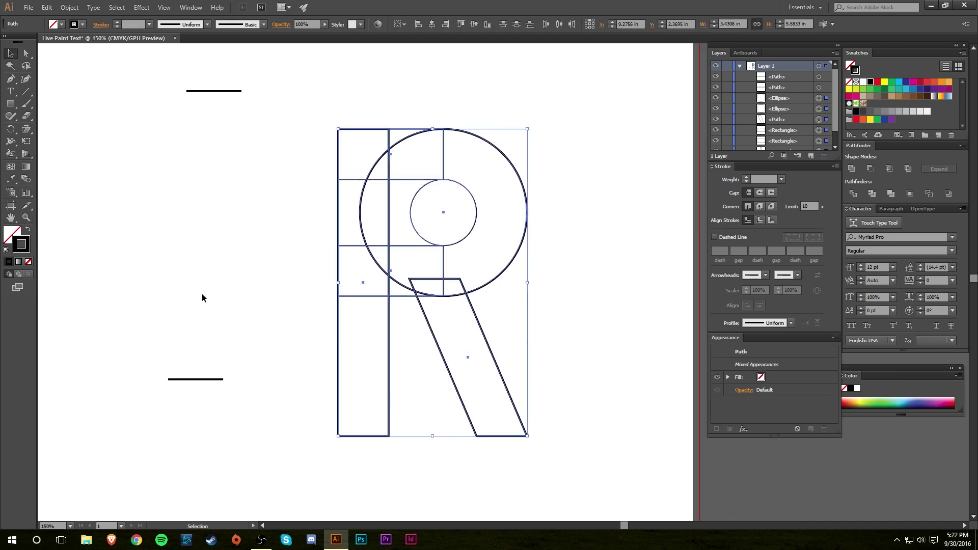
pyautogui.click(747, 177)
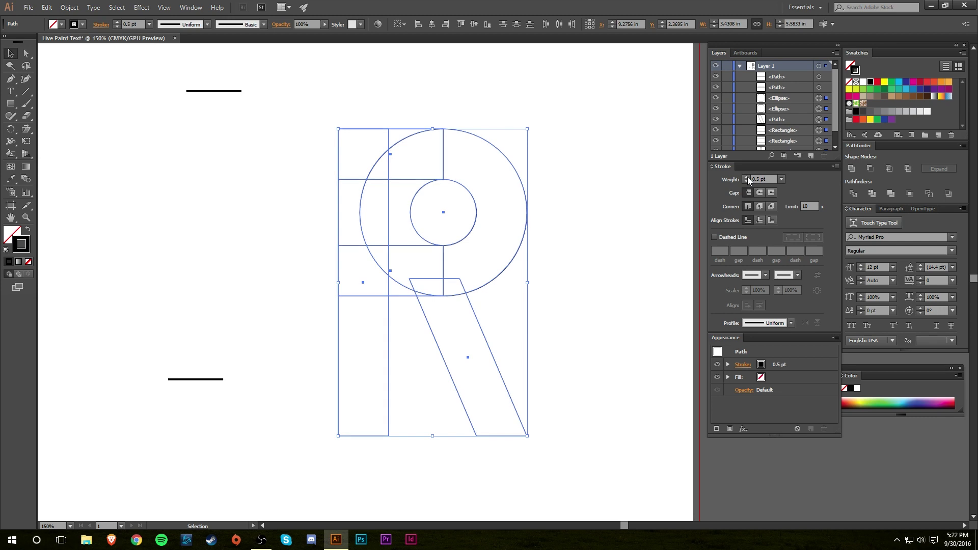
pyautogui.click(747, 178)
pyautogui.click(747, 178)
pyautogui.click(747, 177)
pyautogui.click(565, 259)
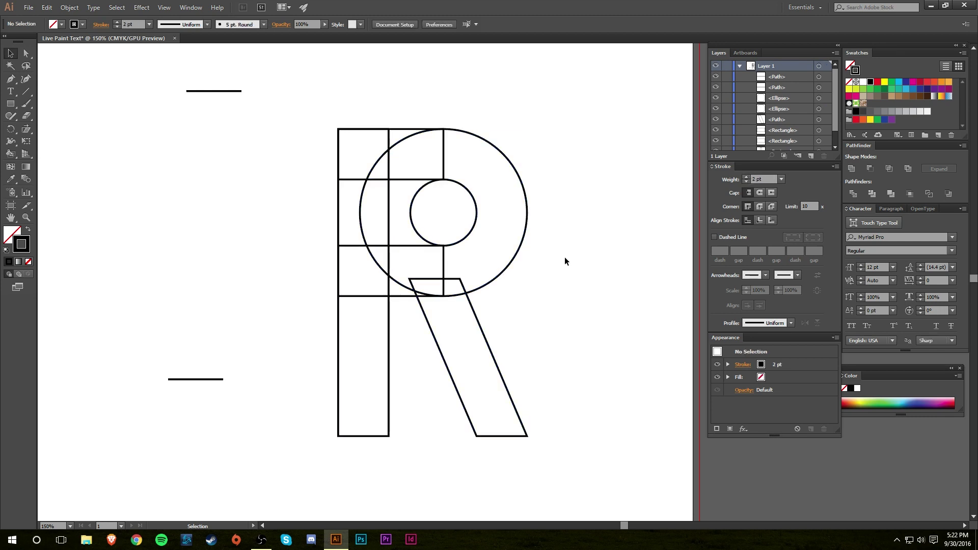
# - Make the R's paths into a Live Paint group
pyautogui.moveTo(295, 89); pyautogui.dragTo(568, 472)
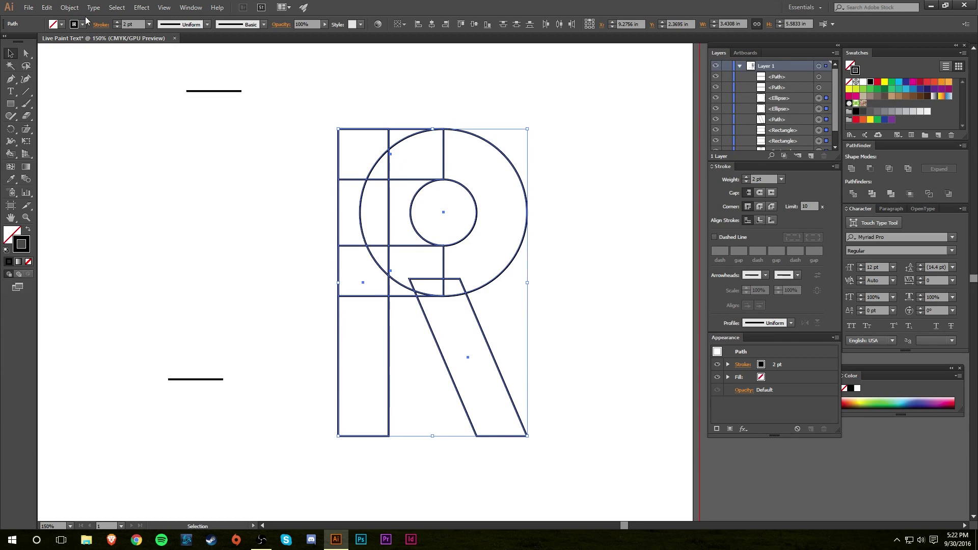
pyautogui.click(69, 7)
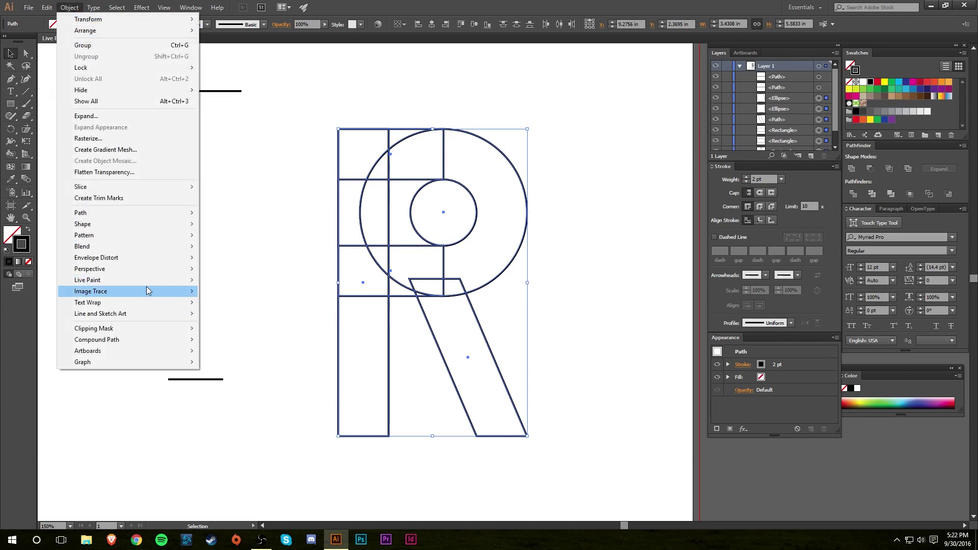
pyautogui.moveTo(154, 279)
pyautogui.click(218, 280)
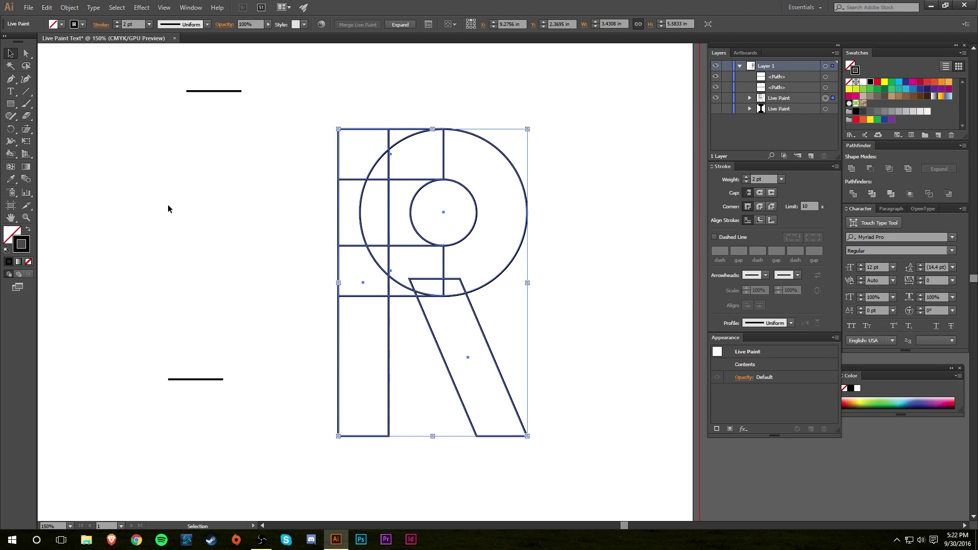
pyautogui.click(127, 206)
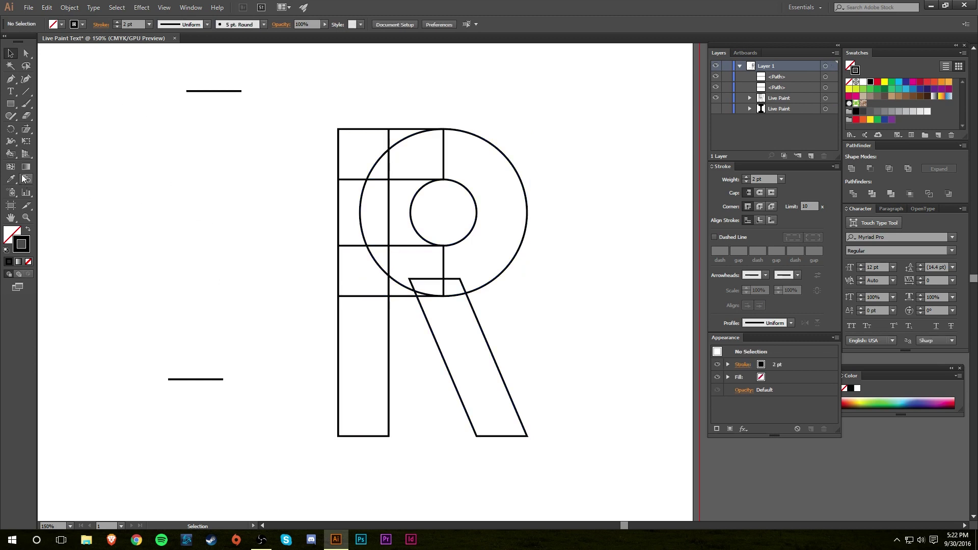
# - With the Live Paint Bucket, fill the stem, bowl, leg and junction slivers black with no stroke
pyautogui.click(10, 154)
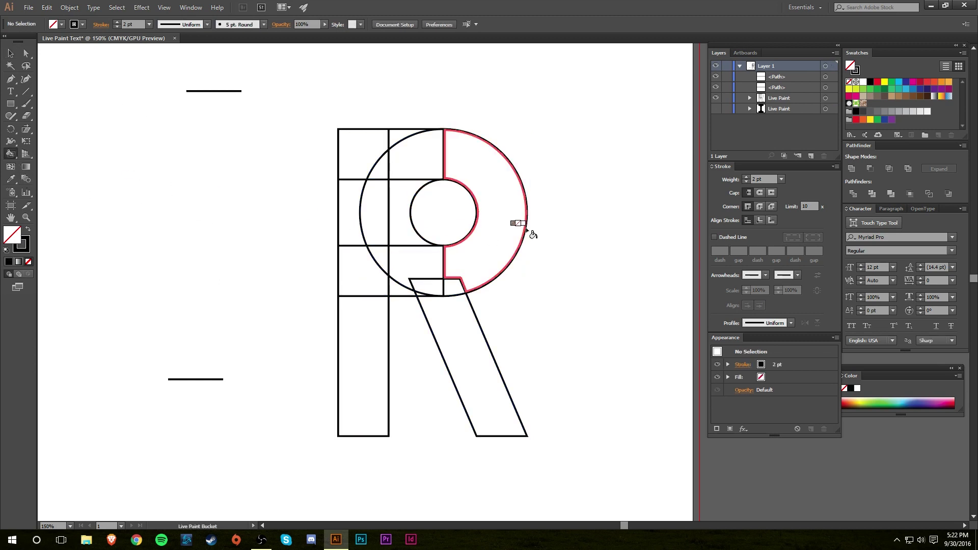
pyautogui.click(29, 230)
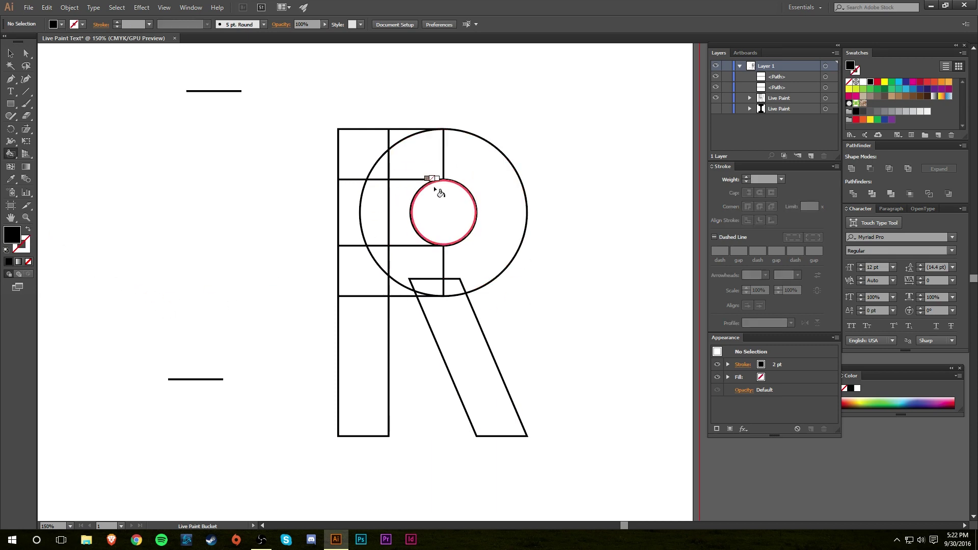
pyautogui.click(362, 350)
pyautogui.click(362, 275)
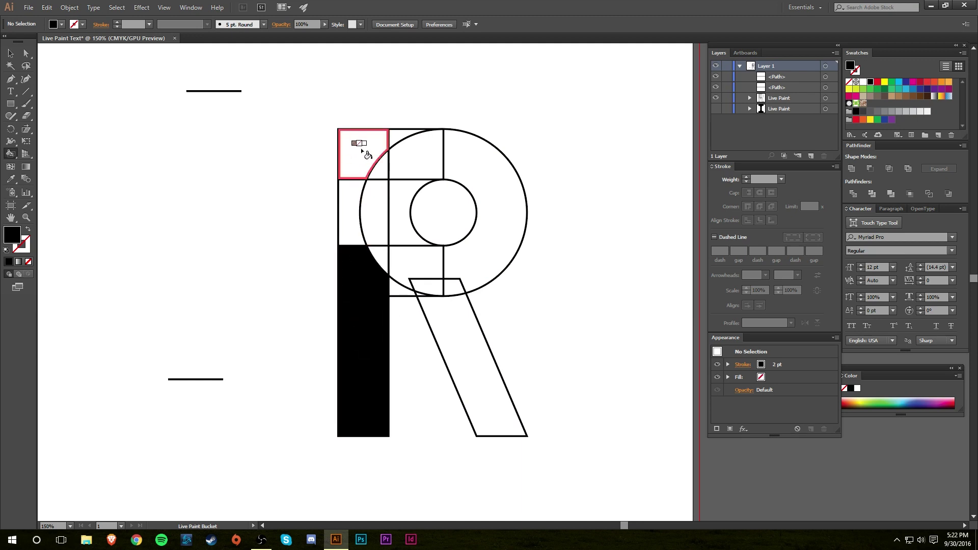
pyautogui.click(356, 219)
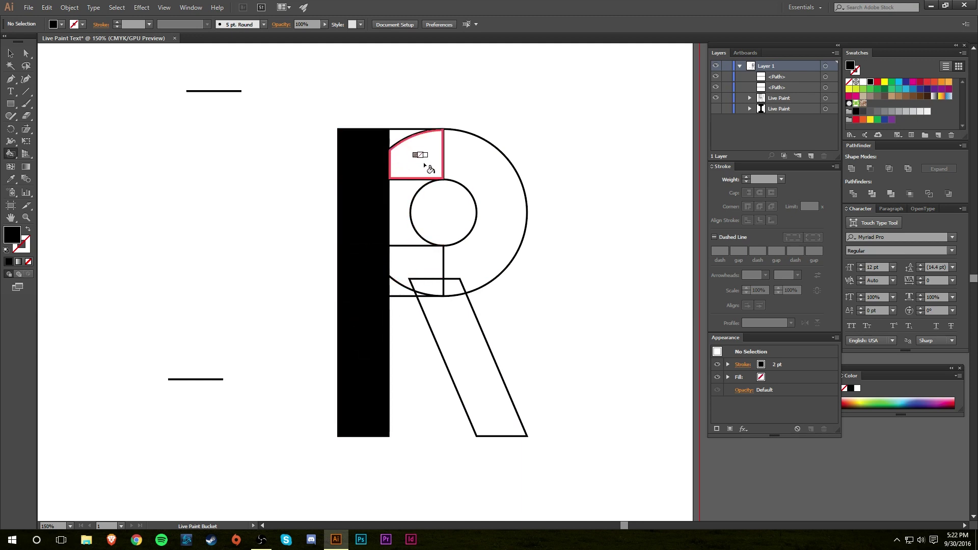
pyautogui.moveTo(411, 262)
pyautogui.mouseDown()
pyautogui.moveTo(464, 280)
pyautogui.moveTo(502, 219)
pyautogui.mouseUp()
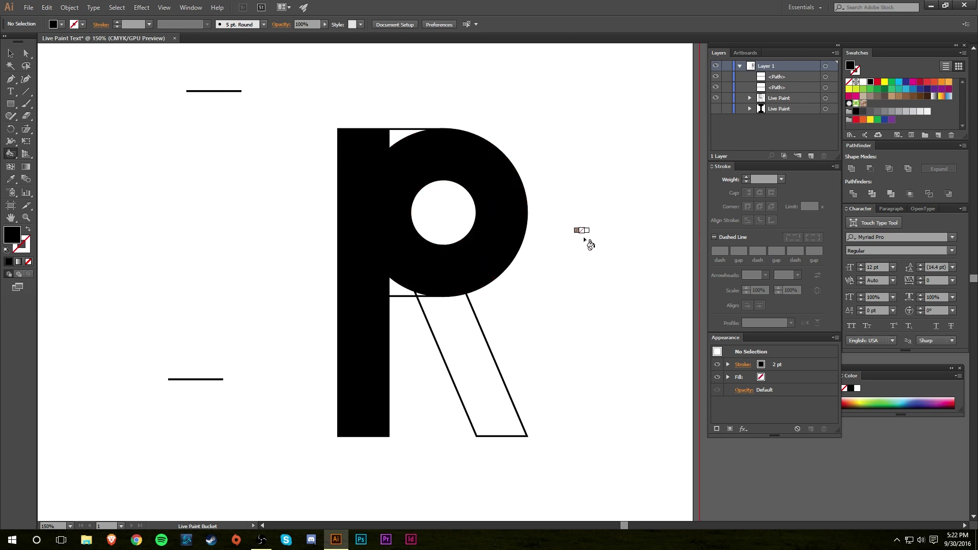
pyautogui.click(456, 341)
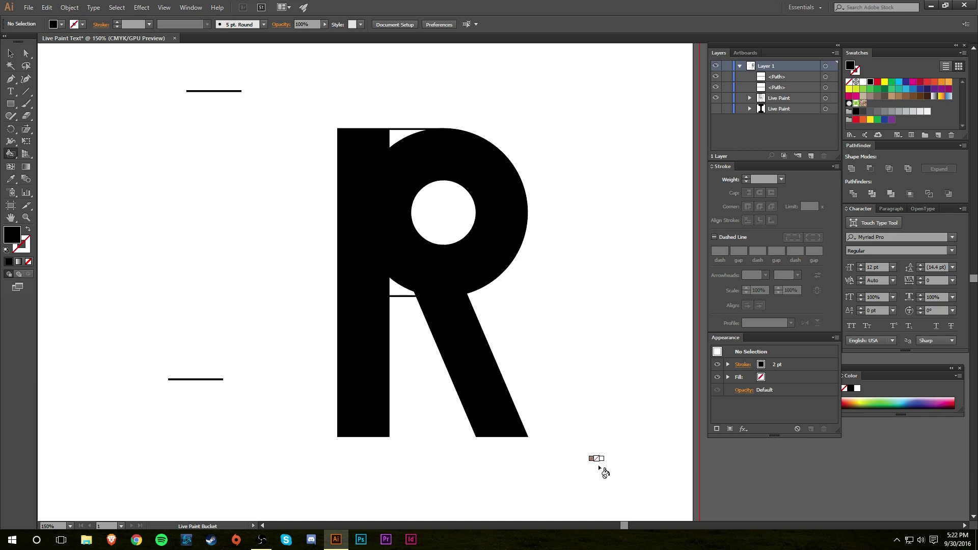
pyautogui.click(396, 289)
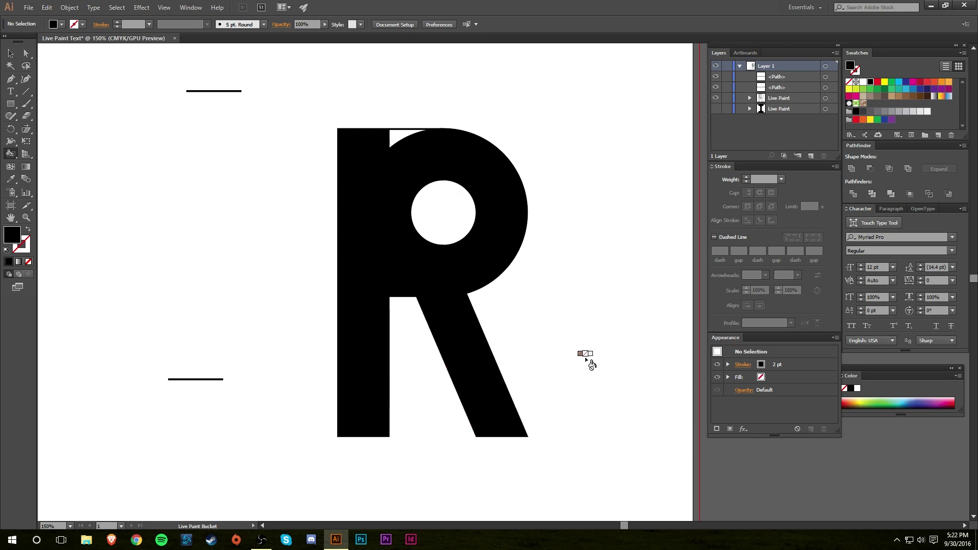
pyautogui.click(403, 137)
pyautogui.click(10, 53)
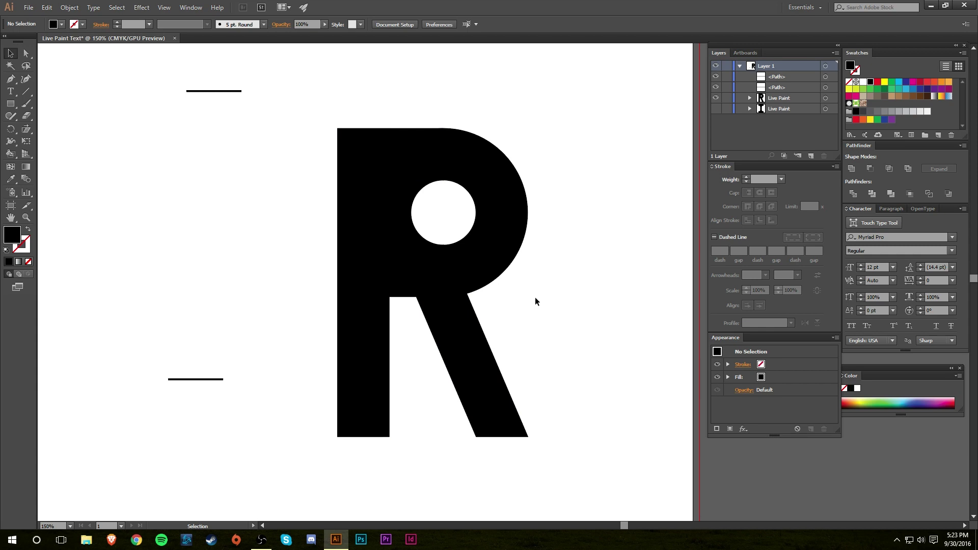
pyautogui.click(349, 240)
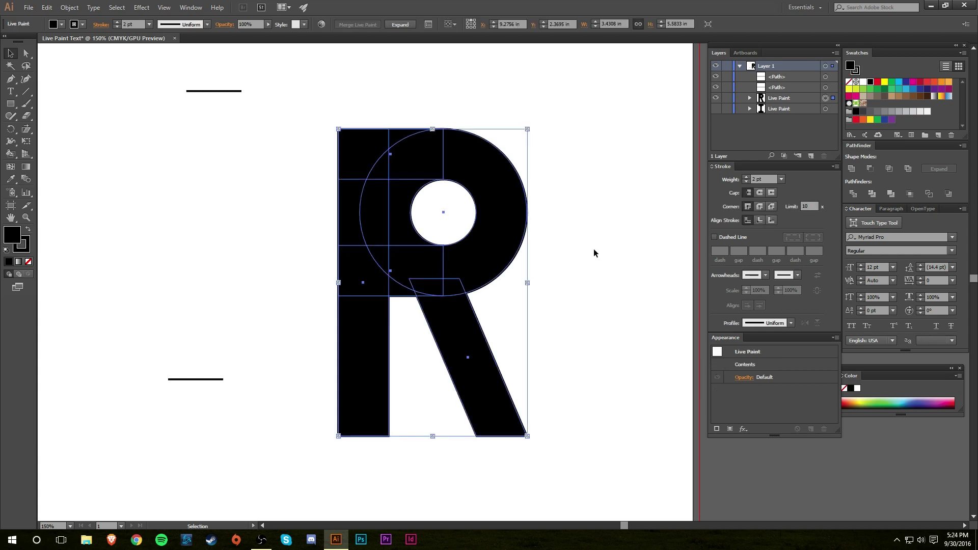